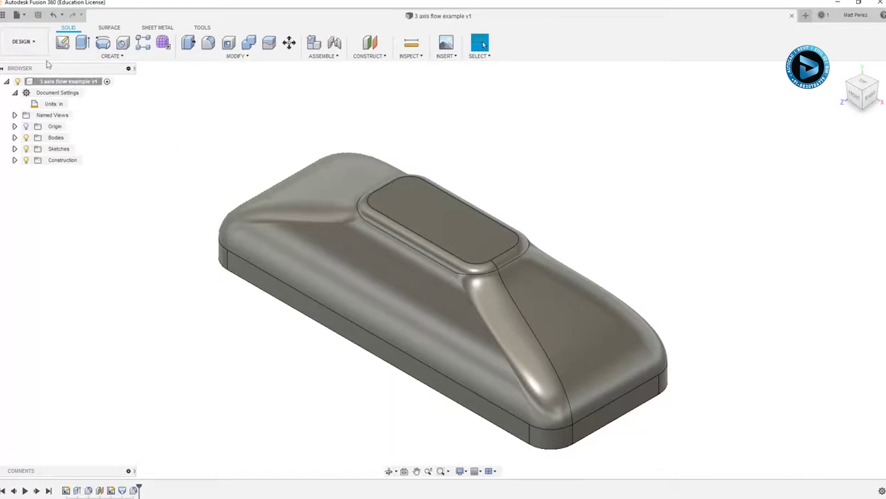
- Switch to the Manufacture workspace and create a milling setup whose Z axis follows the model's vertical Y axis
left_click(26, 42)
left_click(36, 132)
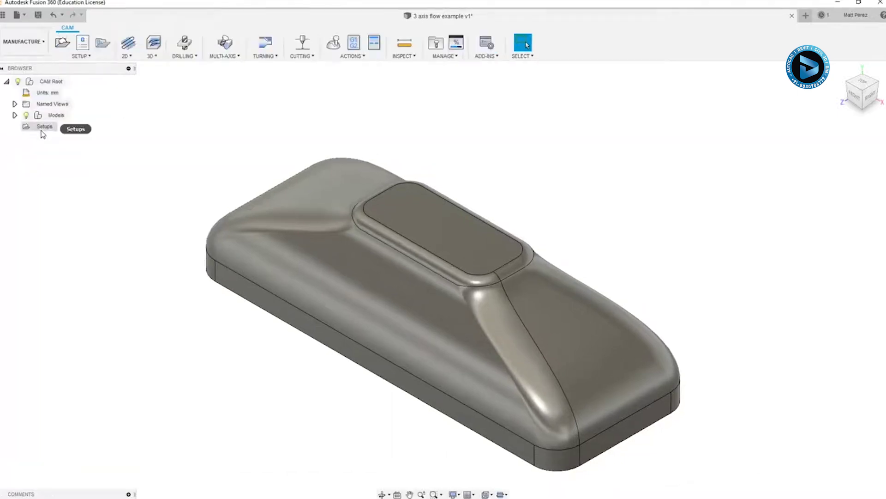
left_click(62, 44)
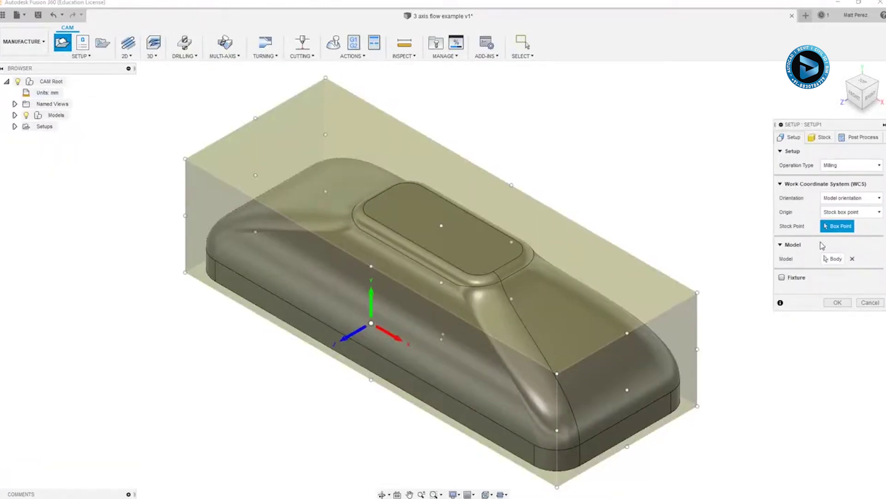
left_click(846, 199)
left_click(846, 220)
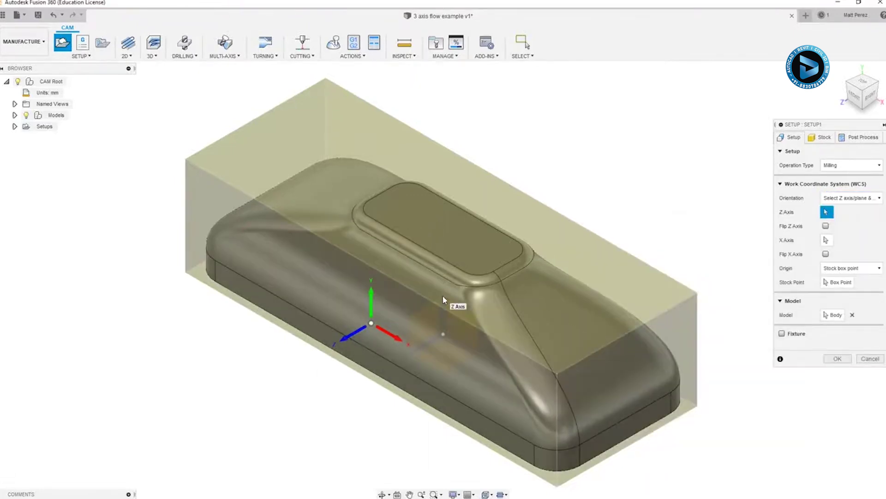
left_click(443, 297)
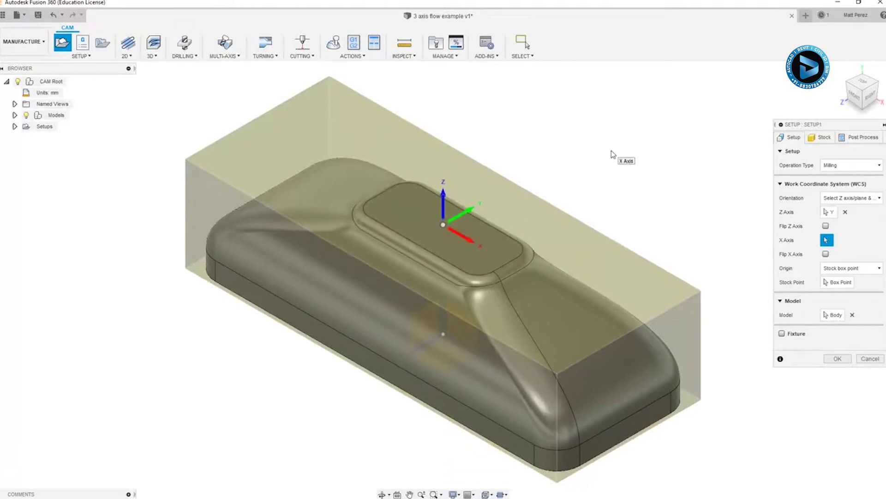
left_click(839, 359)
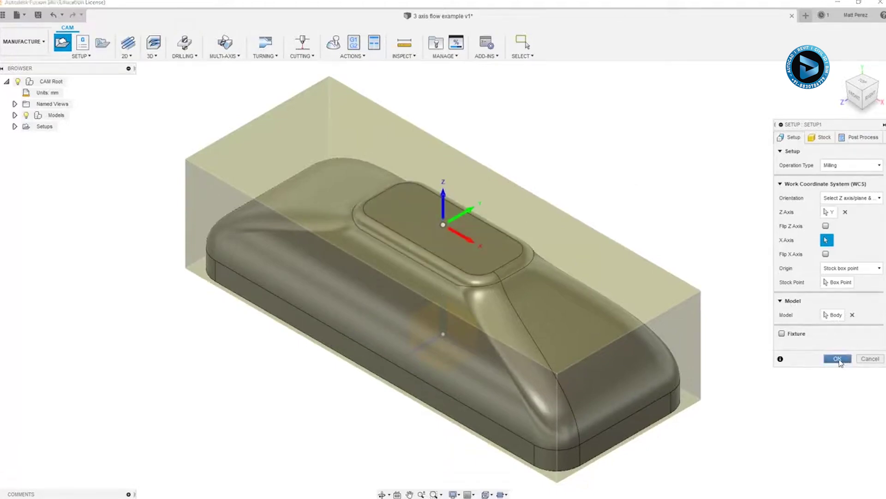
- Start a multi-axis Flow operation and assign the 108 - Ø1/8" ball (1/8" Ball EM Long) tool from the local library
left_click(227, 56)
left_click(226, 88)
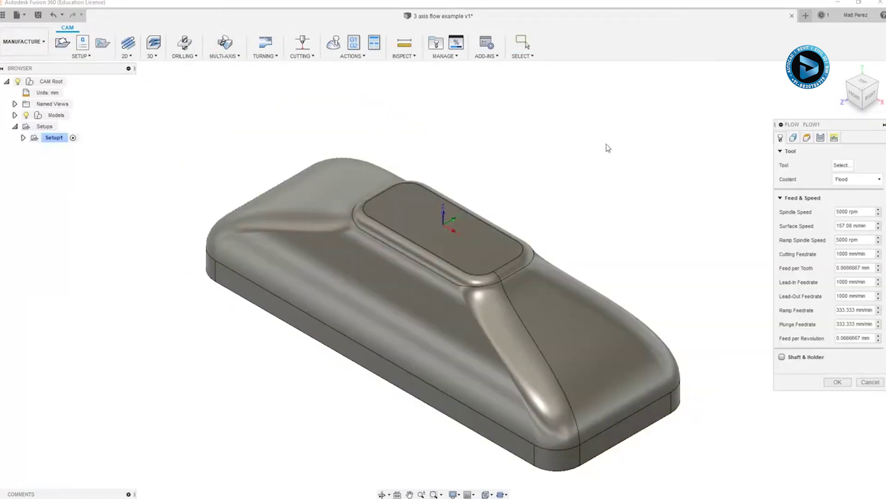
left_click(848, 168)
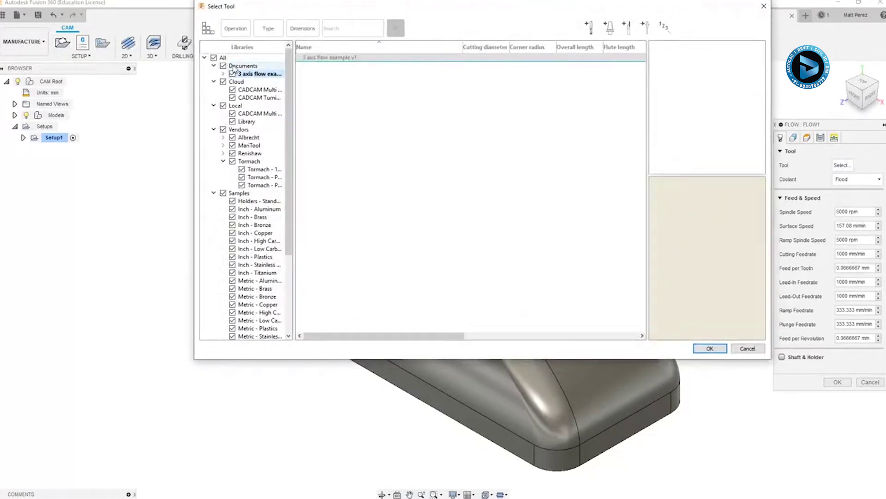
left_click(223, 58)
left_click(268, 28)
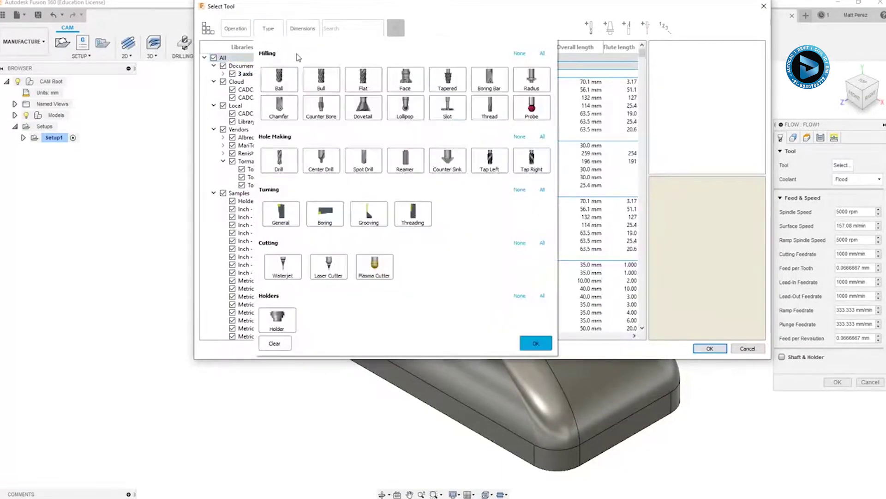
left_click(278, 77)
left_click(536, 342)
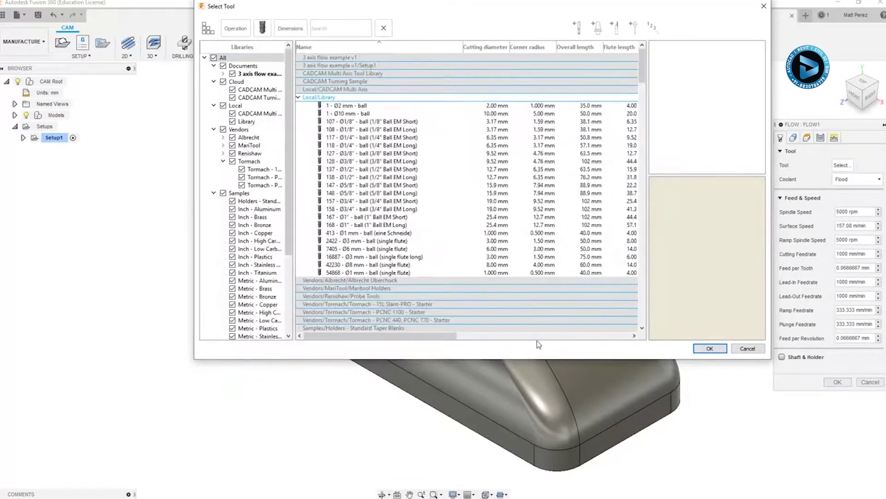
left_click(396, 132)
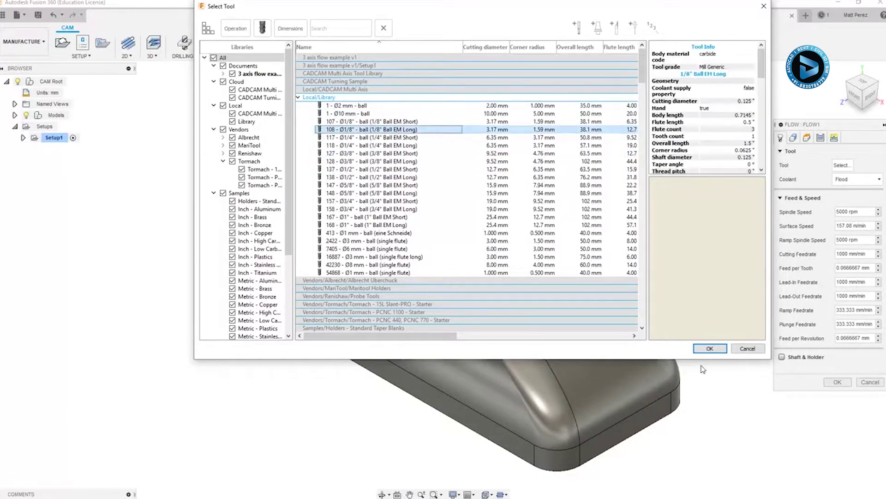
left_click(711, 349)
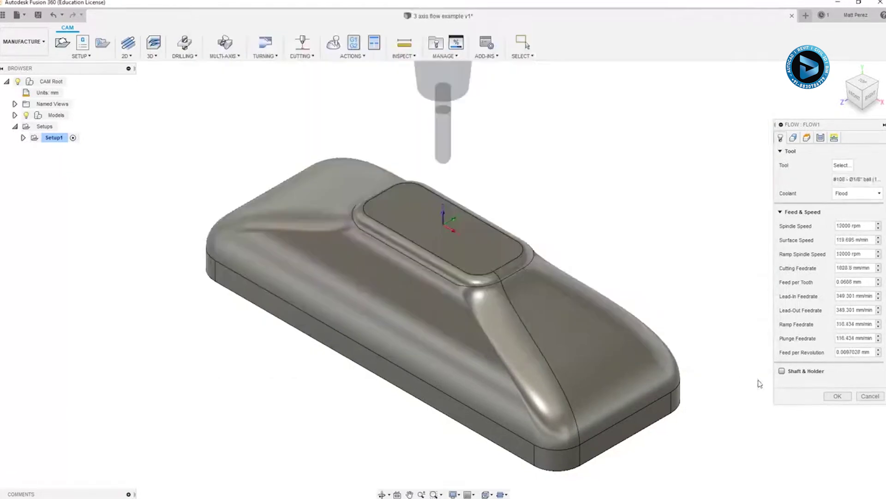
- Select the raised rim fillet, the flat top face and the large sloped face as the Flow geometry, and generate the toolpath
left_click(837, 396)
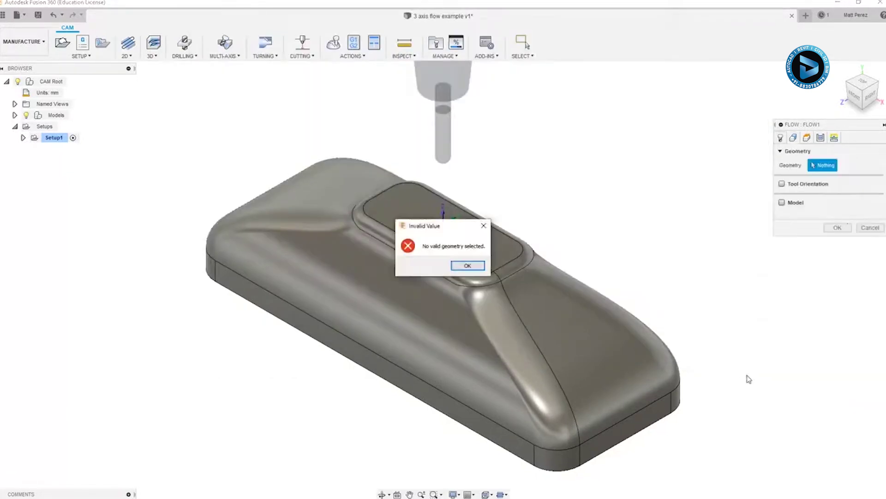
left_click(471, 266)
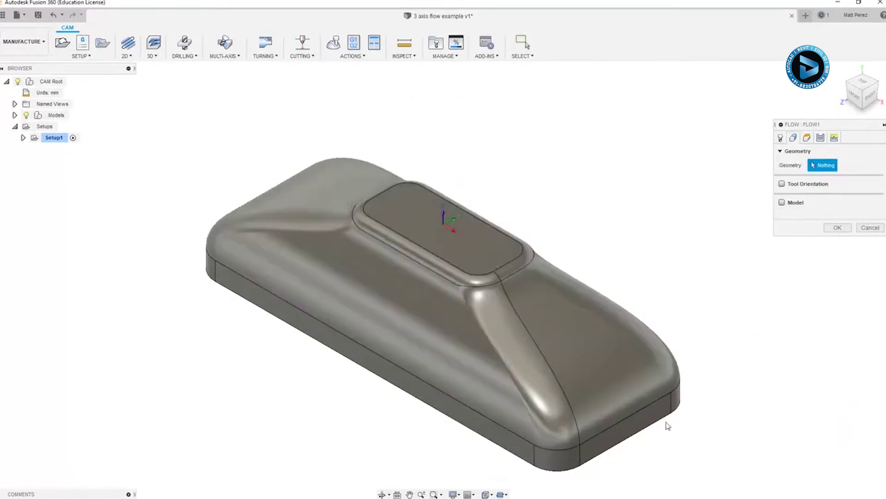
left_click(459, 282)
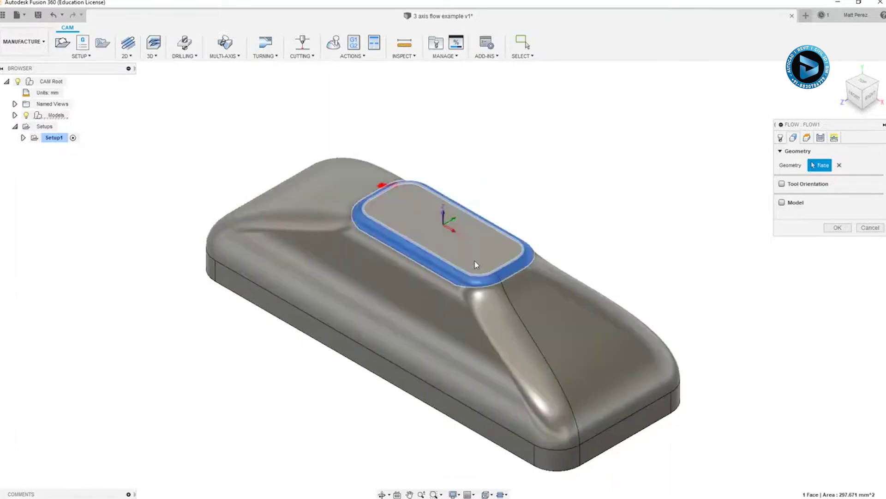
left_click(474, 261)
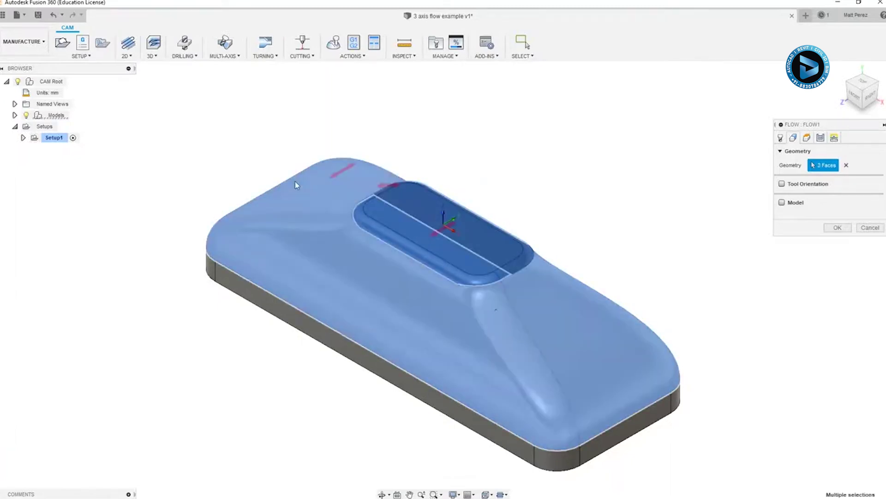
left_click(297, 188)
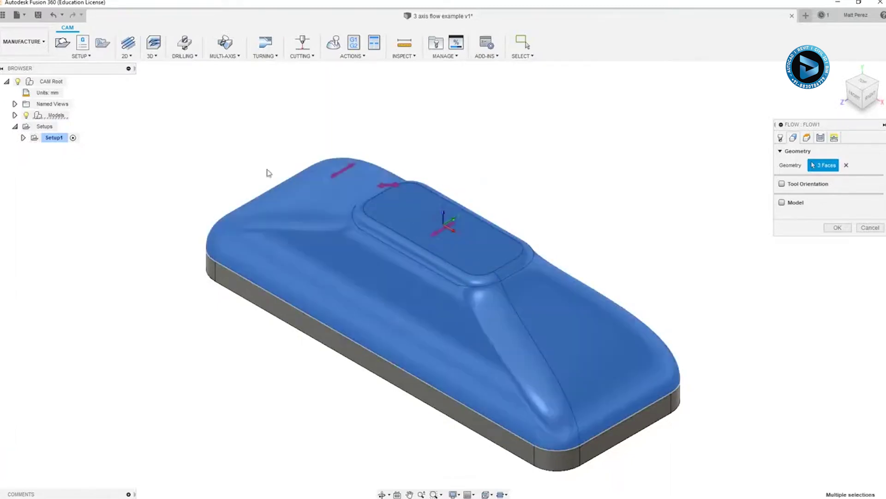
left_click(838, 228)
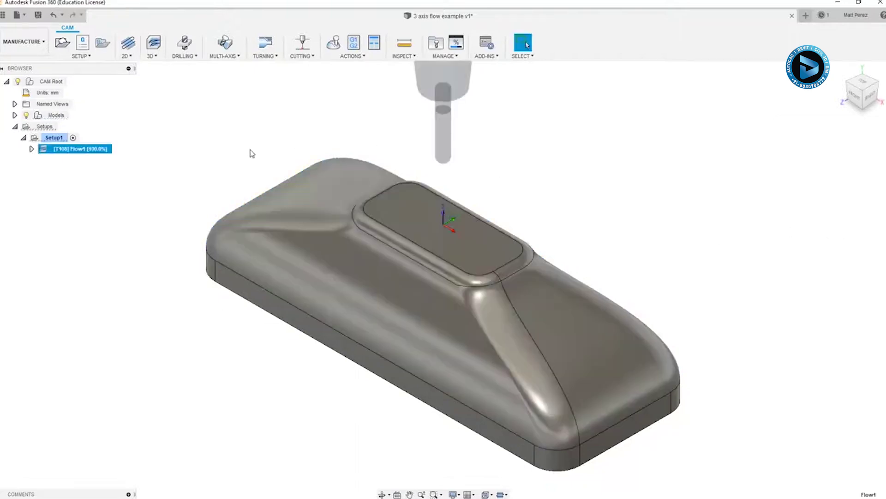
- Change the manufacturing document units to inches
left_click(68, 92)
left_click(850, 138)
left_click(852, 159)
left_click(837, 176)
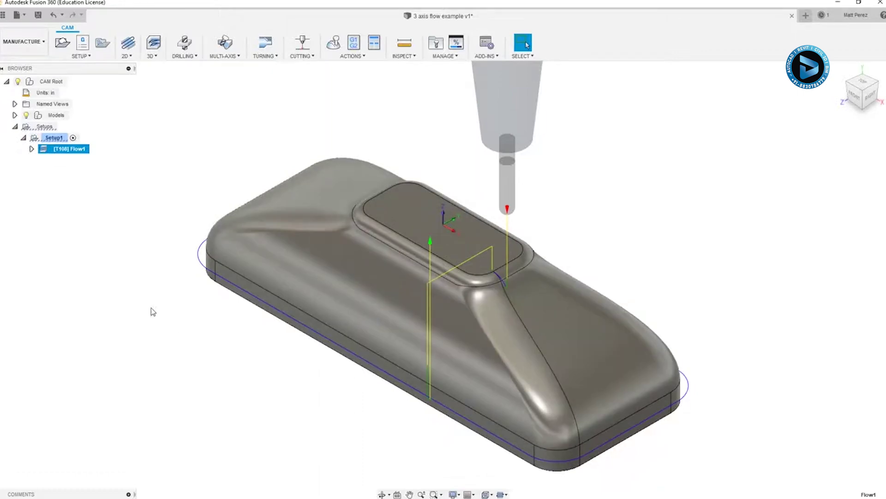
- Edit the Flow operation and remove the flat top face from its geometry selection
right_click(71, 149)
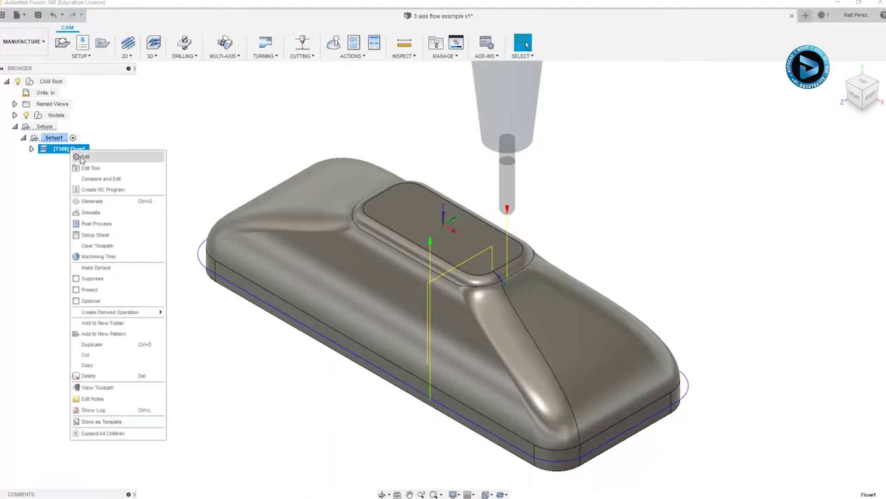
left_click(83, 158)
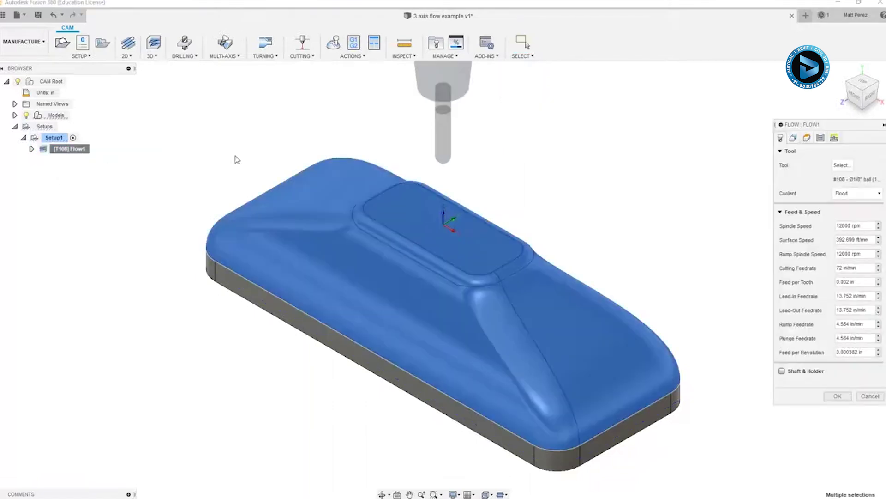
left_click(820, 138)
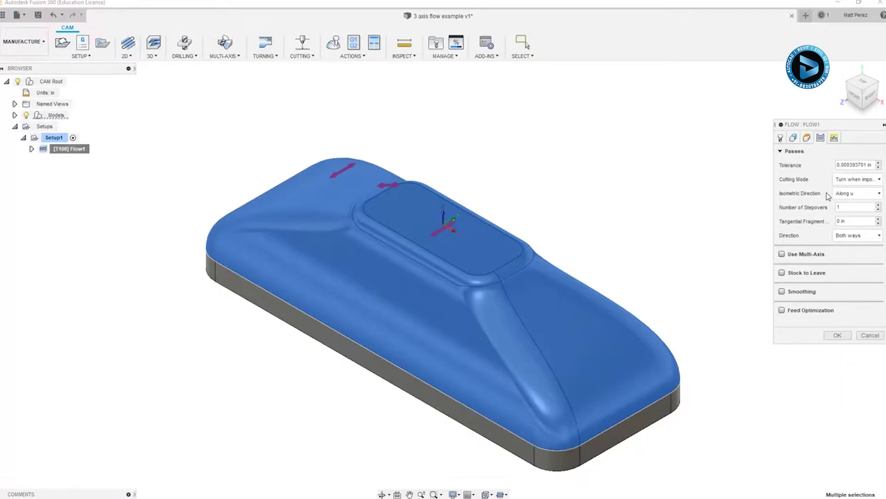
left_click(871, 82)
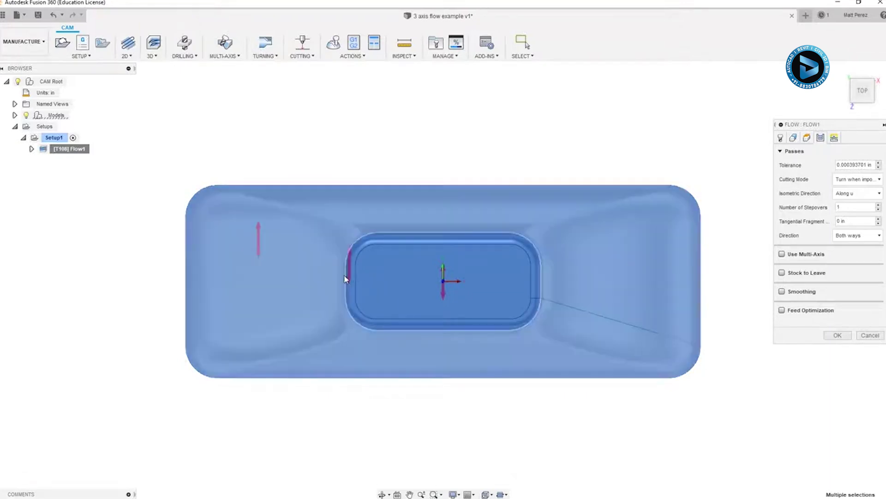
left_click(458, 288)
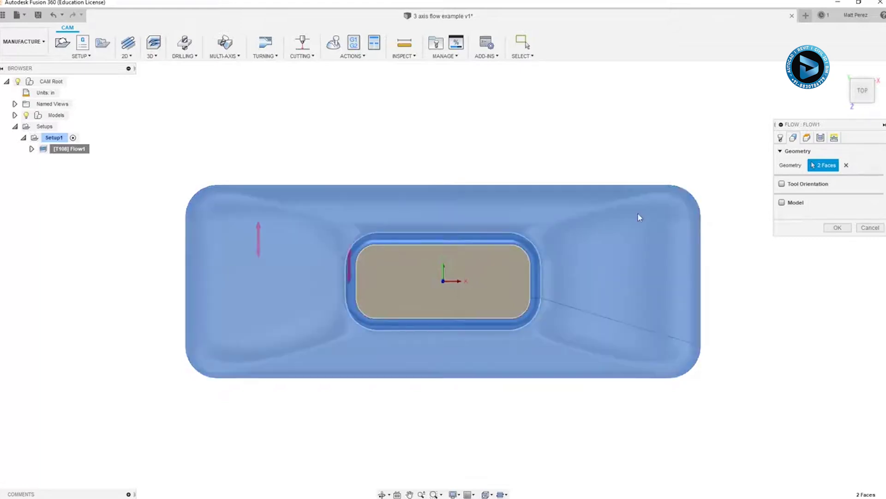
- Set the Flow operation's number of stepovers to 15 and regenerate the toolpath
left_click(820, 137)
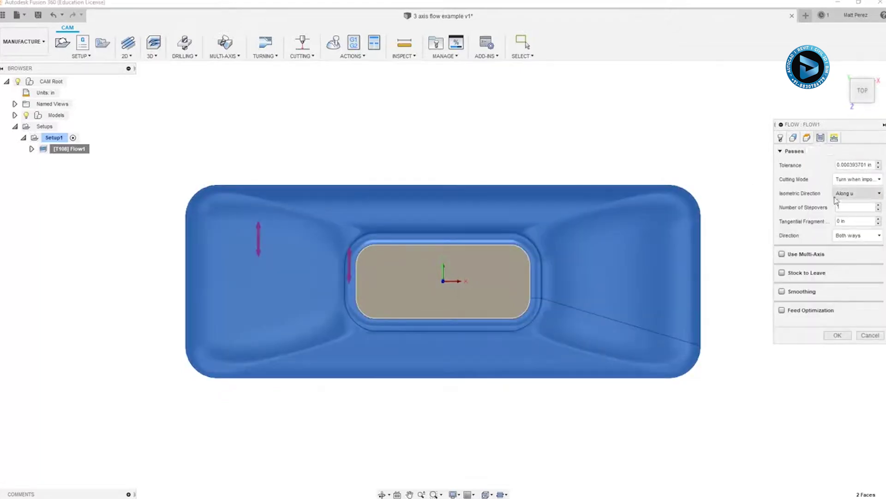
left_click(846, 207)
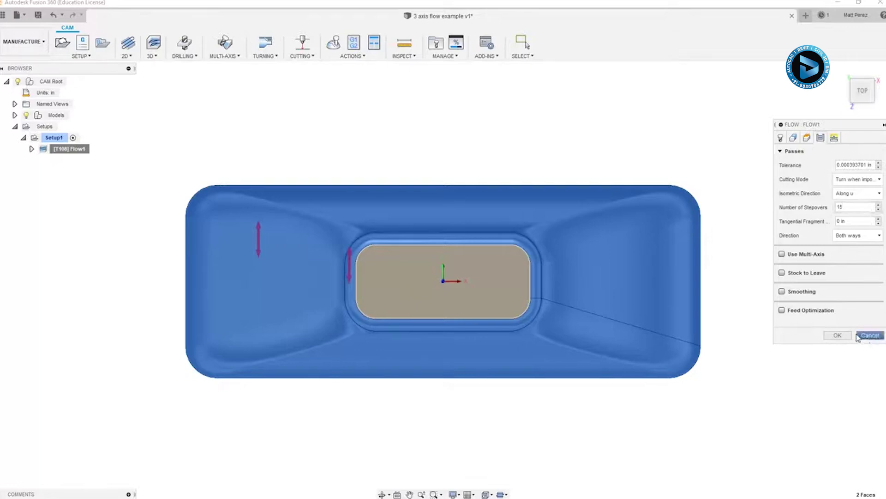
left_click(838, 335)
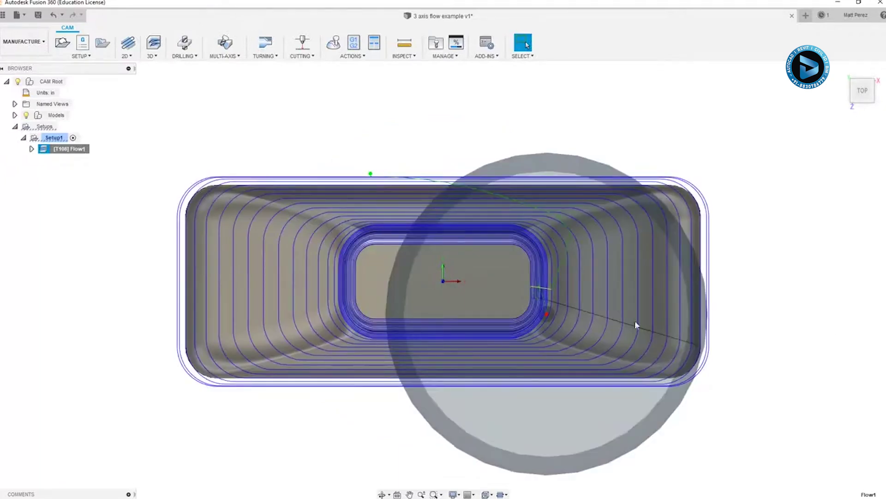
- Duplicate the Flow1 operation within Setup1
middle_click_drag(373, 350, 356, 291, "shift")
key("Escape")
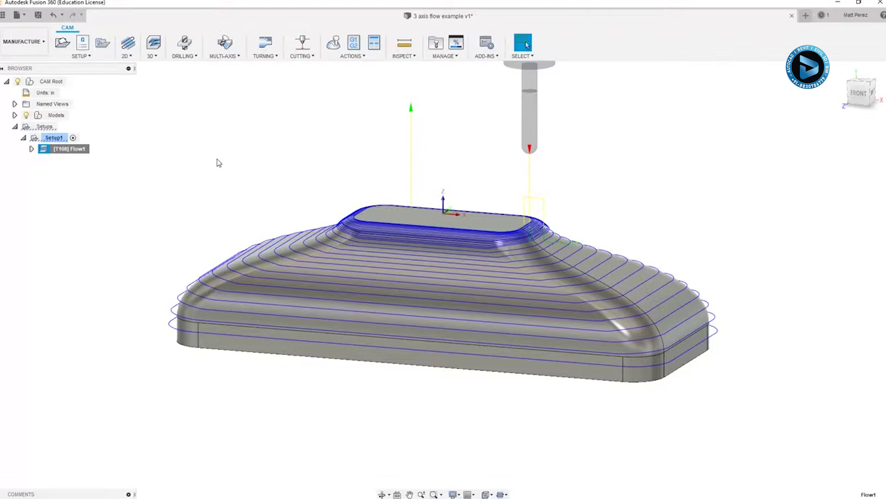
right_click(75, 154)
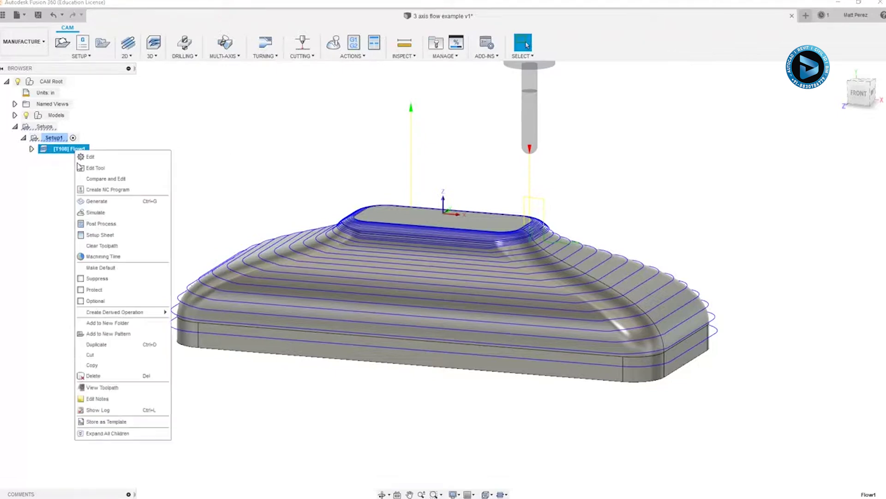
left_click(106, 349)
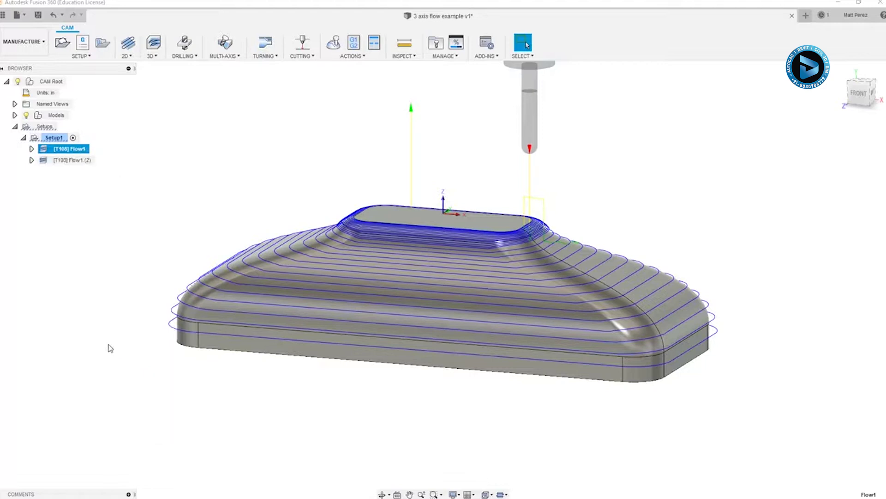
- Edit the duplicated Flow operation and remove the rim fillet face around the raised top from its geometry
right_click(75, 162)
left_click(88, 166)
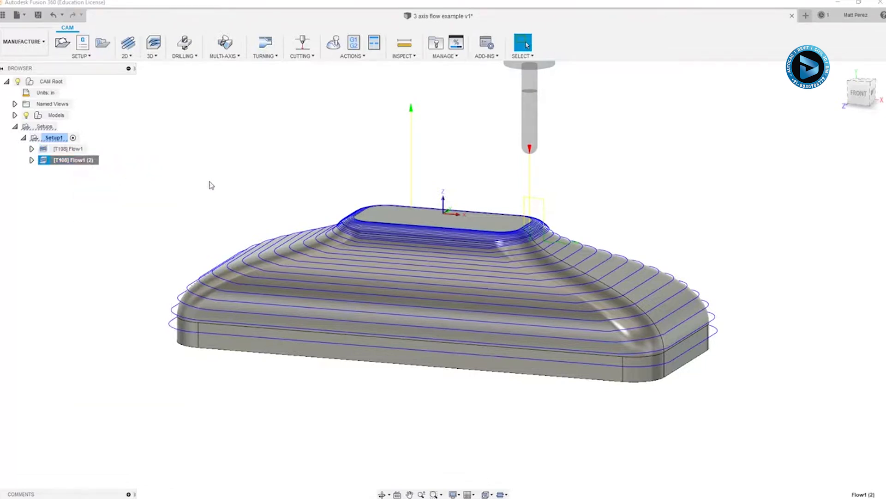
left_click(793, 138)
left_click(520, 234)
- Set the duplicated Flow operation's number of stepovers to 50 and regenerate it
left_click(821, 137)
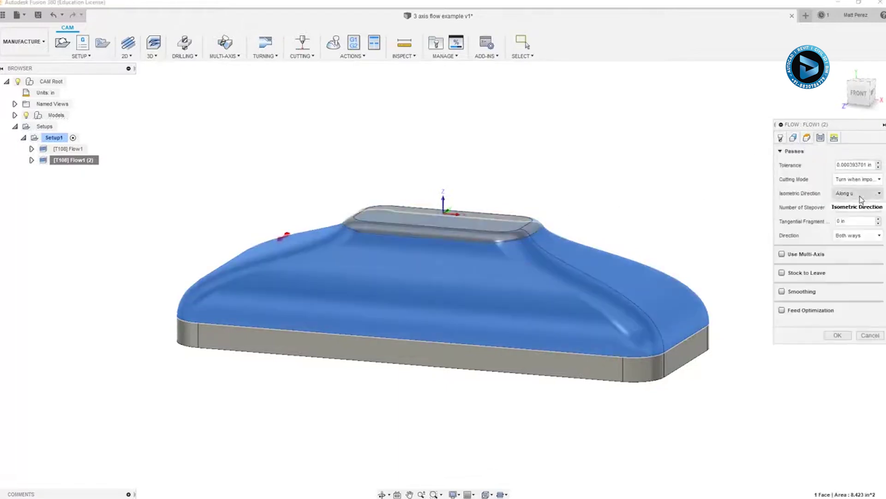
left_click(856, 206)
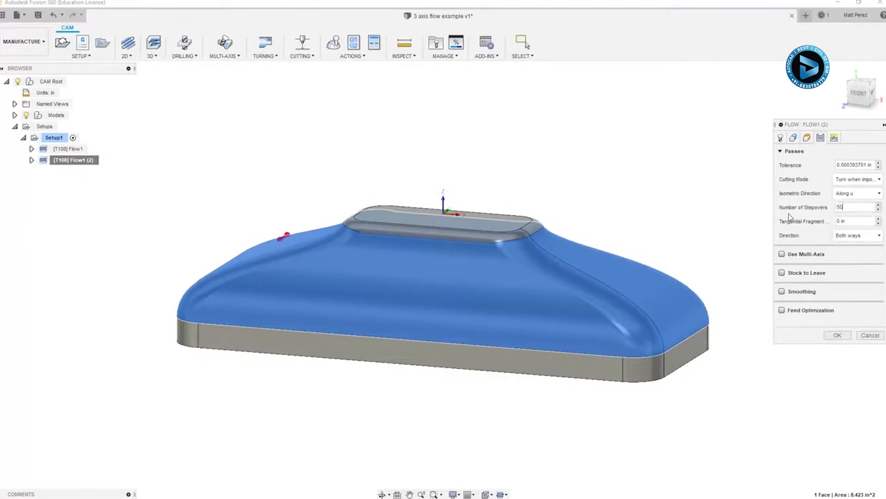
type("50")
left_click(847, 333)
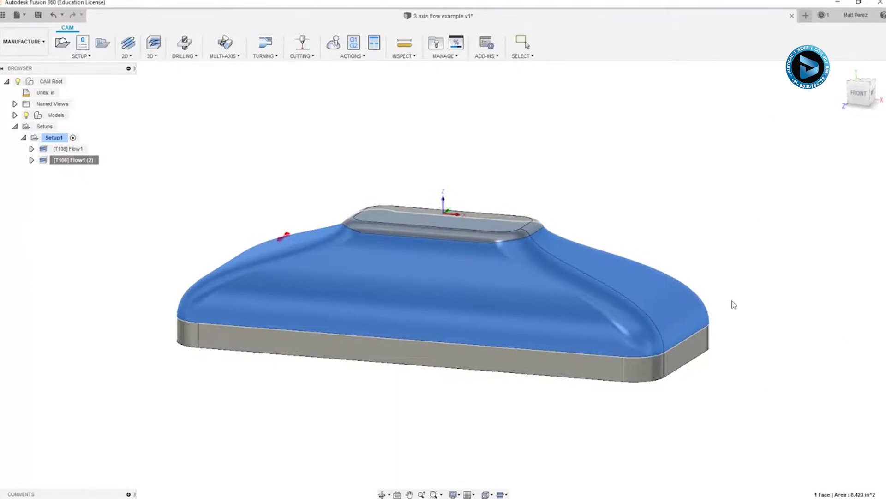
- Edit the Flow1 operation, remove the large sloped side face from its geometry, and regenerate the toolpath
right_click(69, 148)
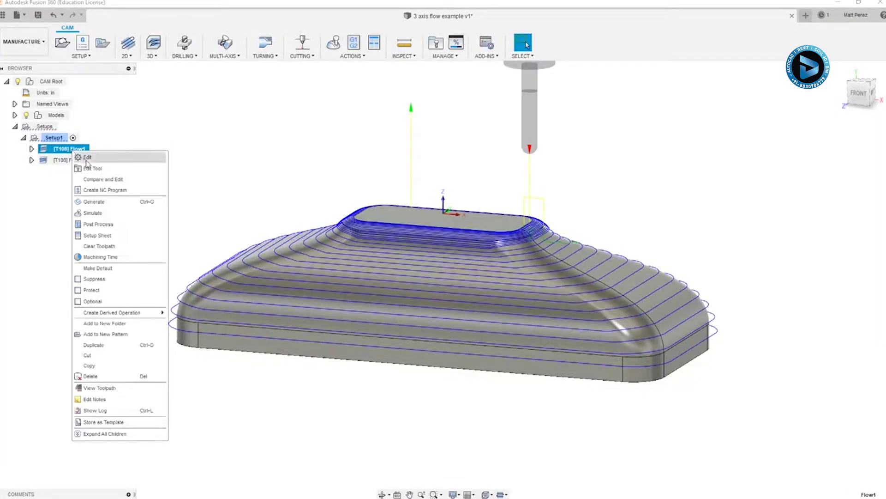
key("Escape")
double_click(557, 167)
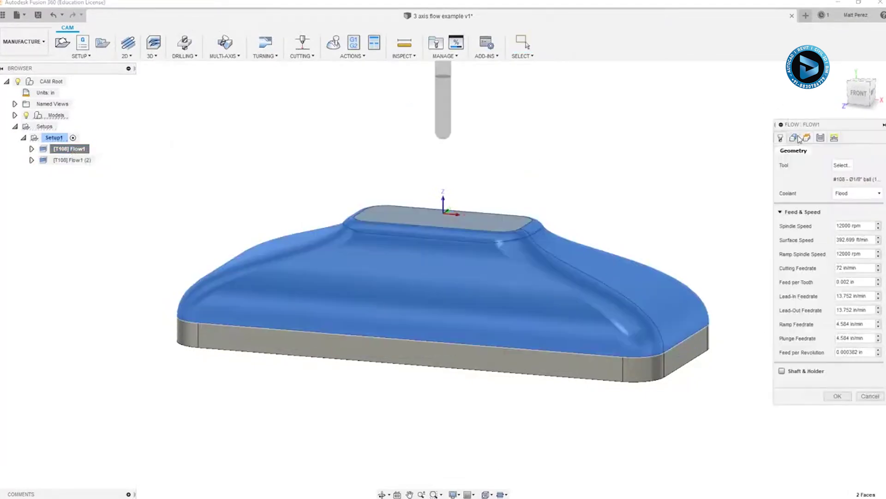
left_click(584, 301)
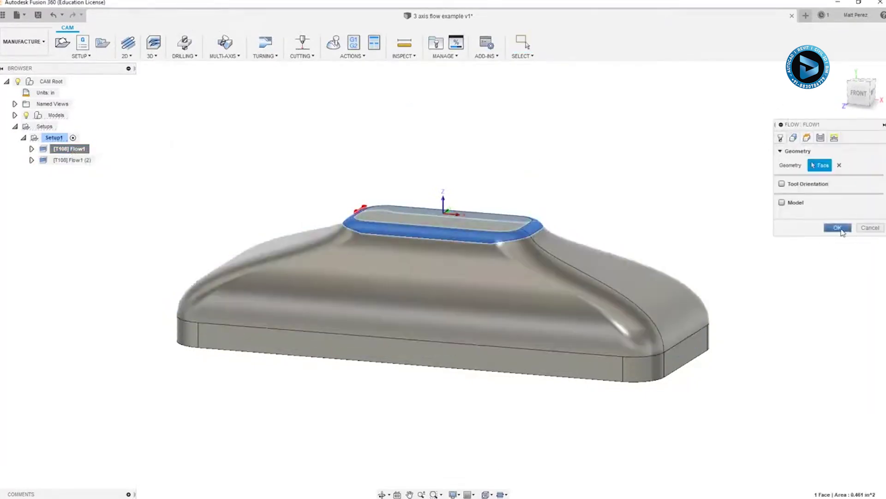
left_click(838, 227)
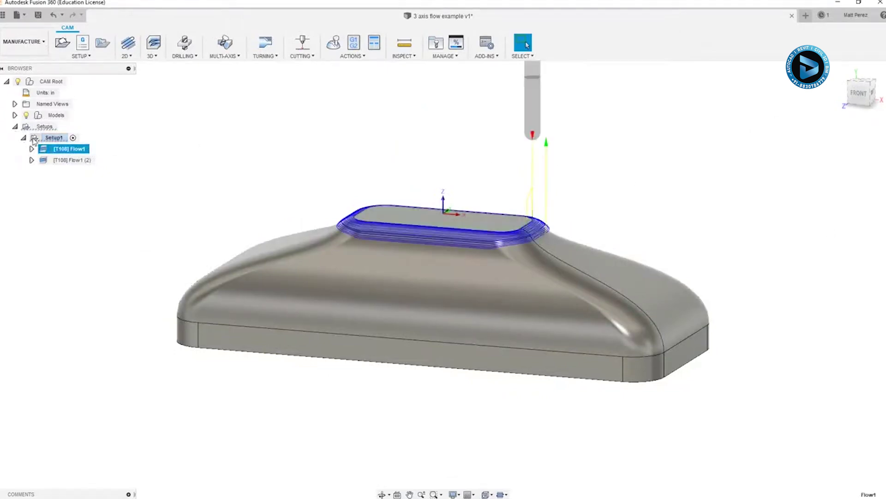
- Simulate all of Setup1's operations and inspect the machined stock where the rim fillet meets the sloped sides
left_click(55, 138)
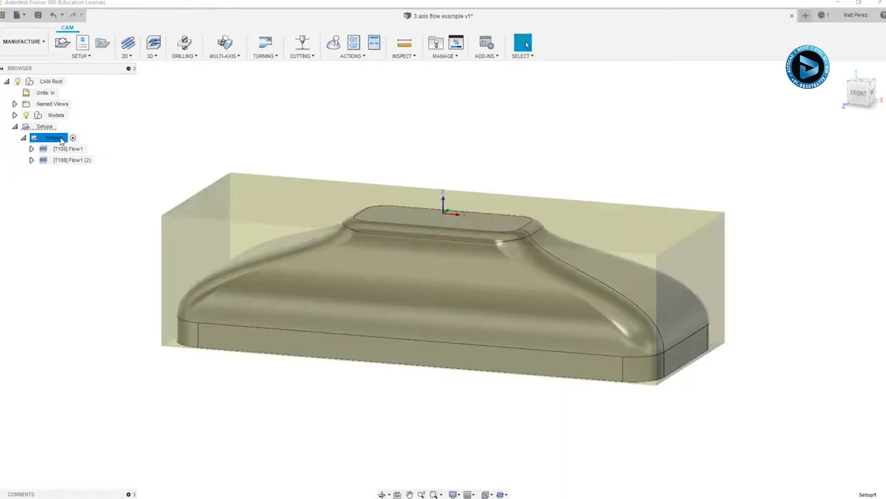
left_click(333, 43)
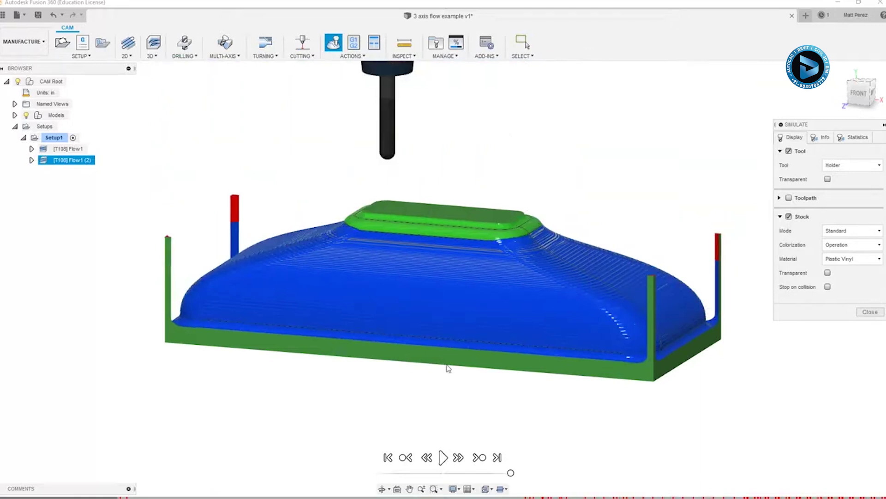
middle_click_drag(448, 368, 367, 187, "shift")
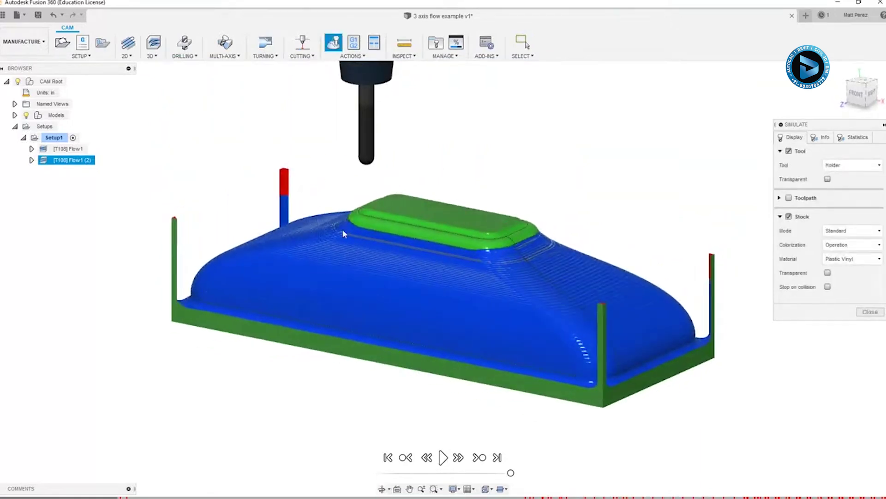
scroll(344, 229, "up", 5)
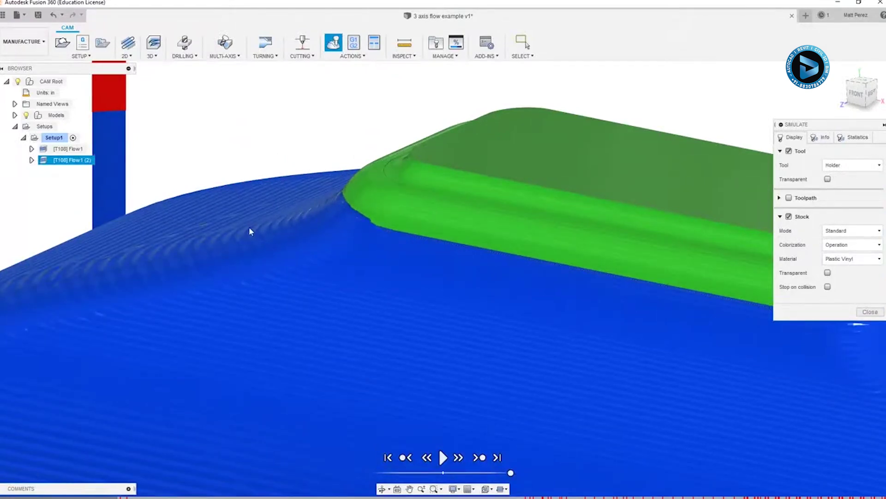
middle_click_drag(250, 240, 353, 170, "shift")
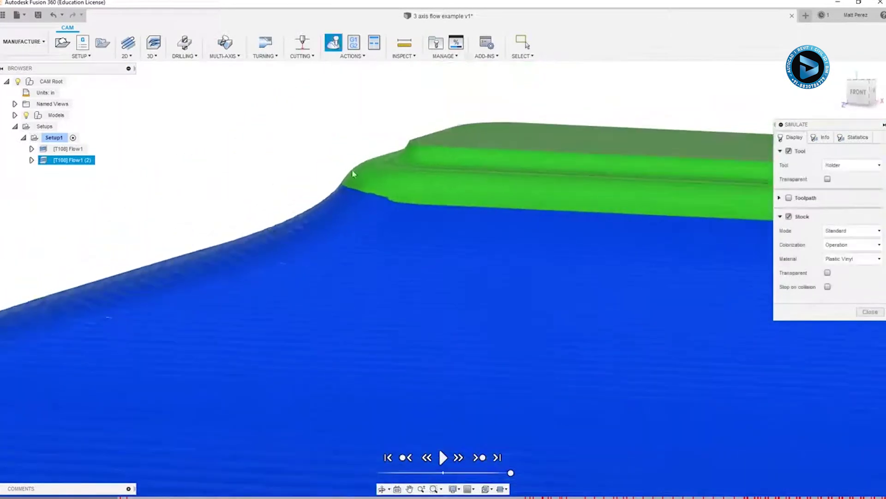
scroll(356, 168, "up", 3)
scroll(358, 184, "down", 5)
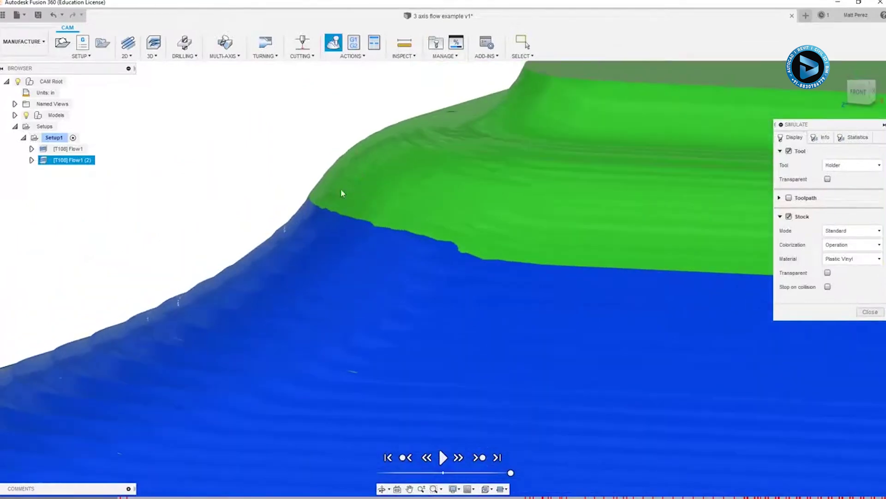
scroll(318, 225, "down", 5)
middle_click_drag(318, 224, 333, 257, "shift")
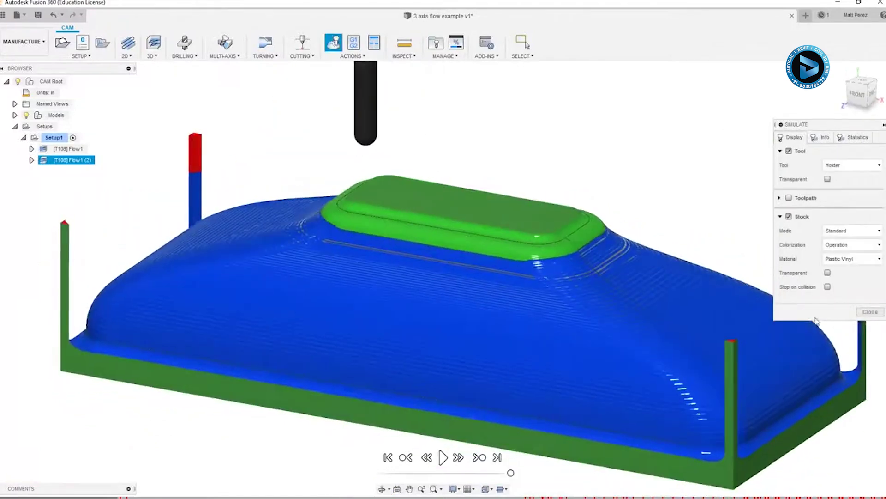
left_click(870, 312)
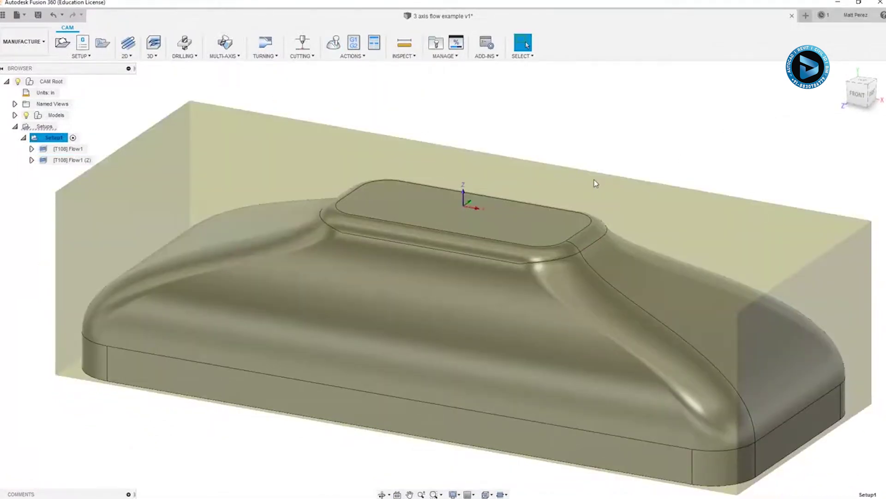
- Create a new multi-axis Flow operation in Setup1 and enable Use Multi-Axis for its passes
scroll(287, 369, "down", 5)
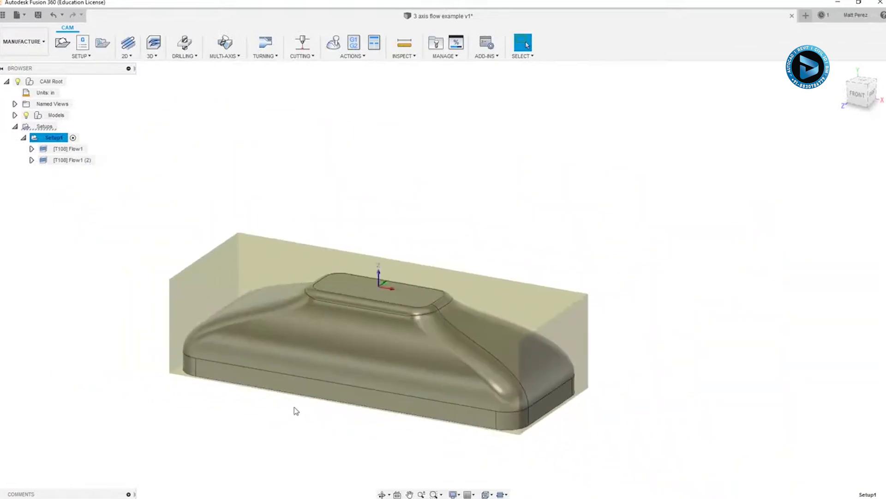
middle_click_drag(301, 425, 325, 395)
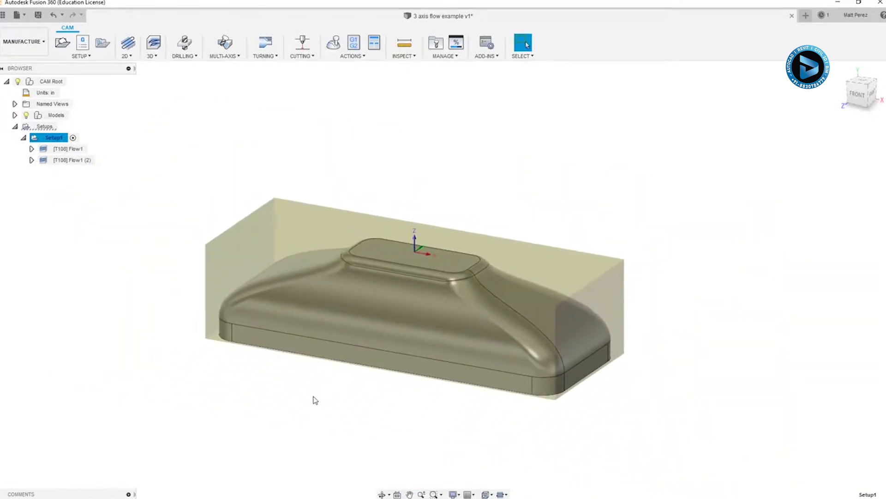
left_click(274, 113)
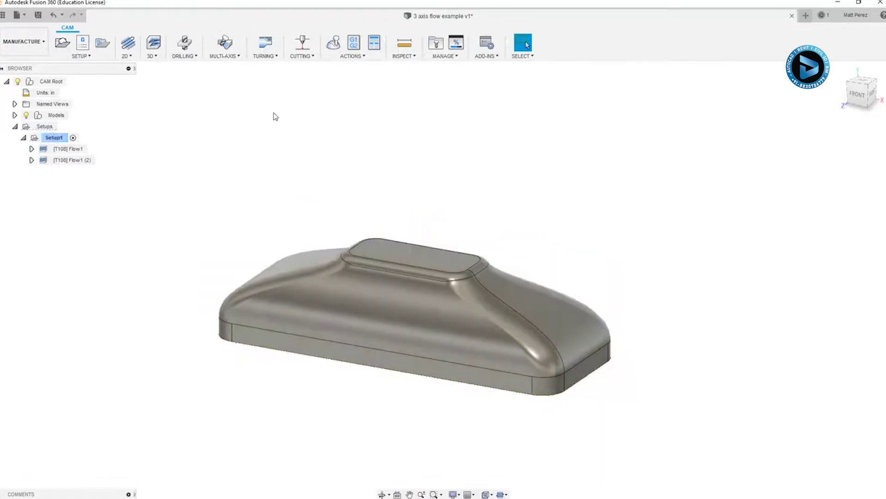
left_click(235, 57)
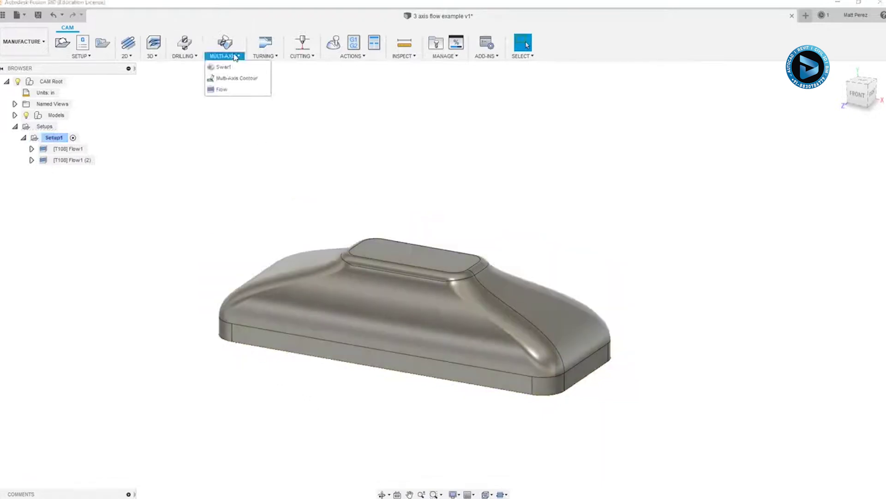
left_click(236, 91)
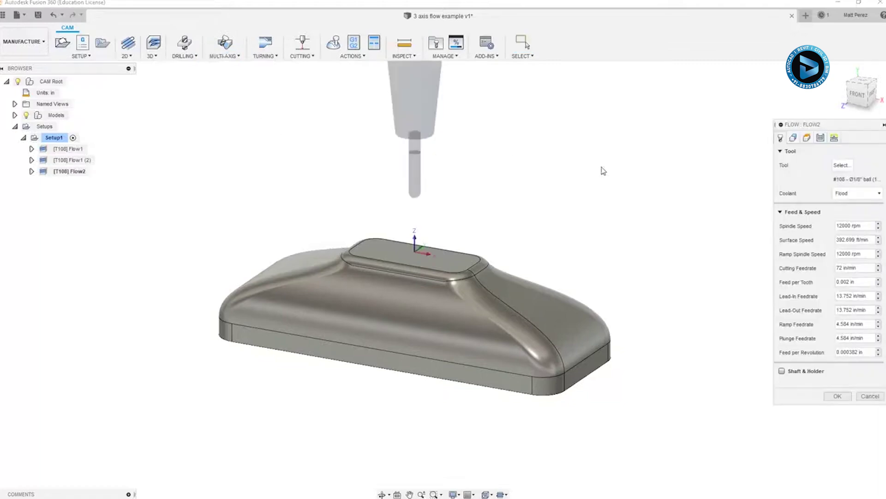
left_click(821, 138)
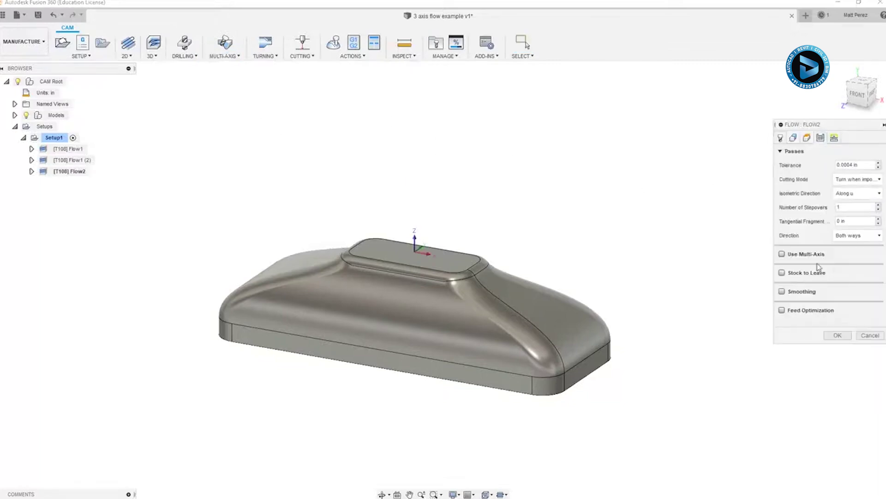
left_click(782, 254)
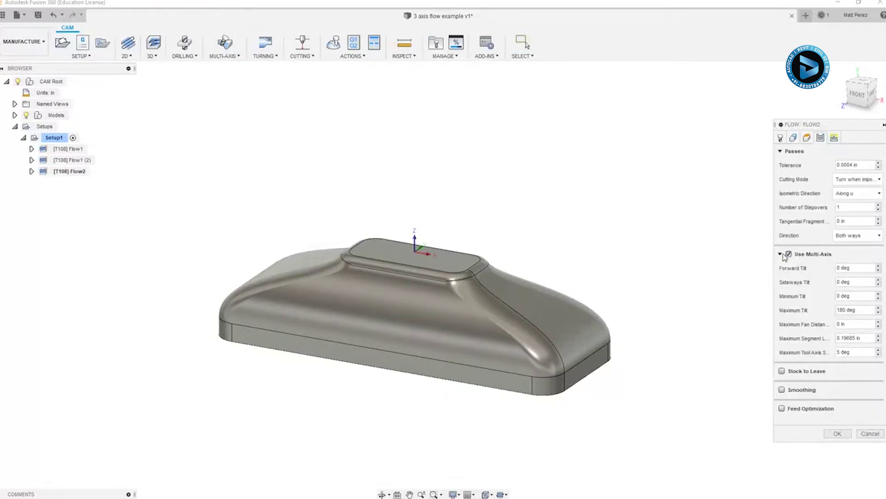
- Select the large sloped side face as the Flow2 geometry, set 55 stepovers, and generate the toolpath
left_click(793, 138)
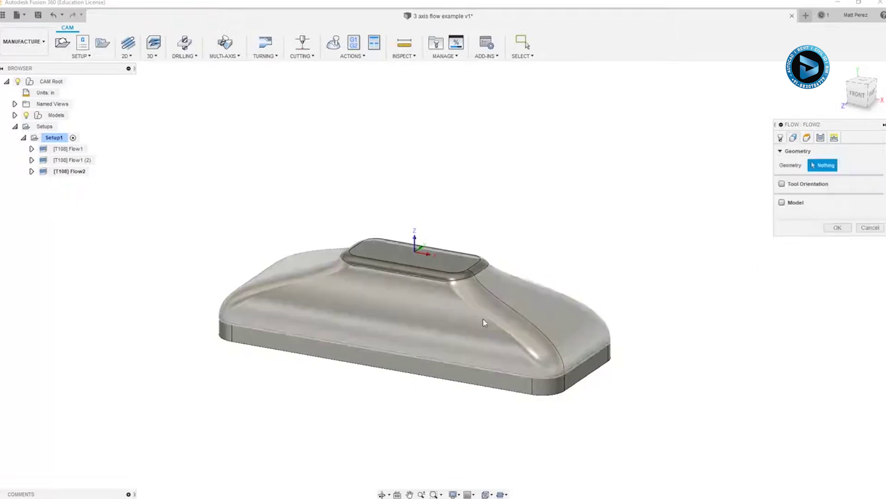
left_click(484, 331)
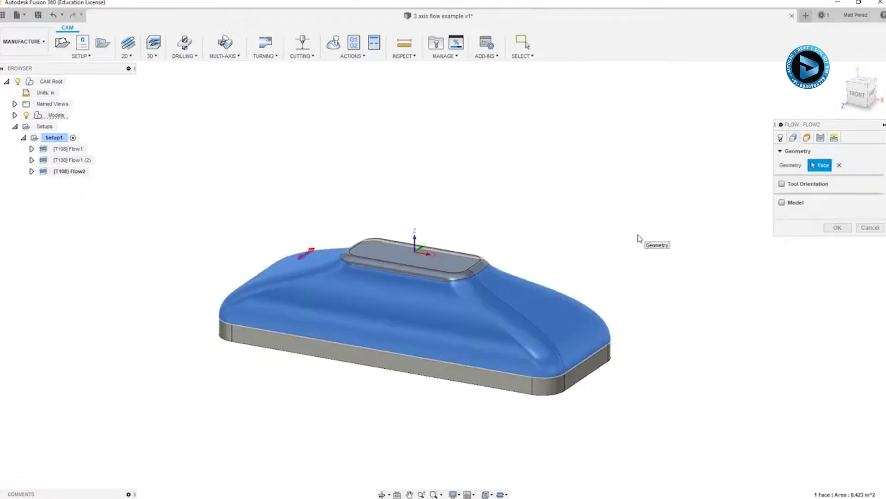
left_click(819, 139)
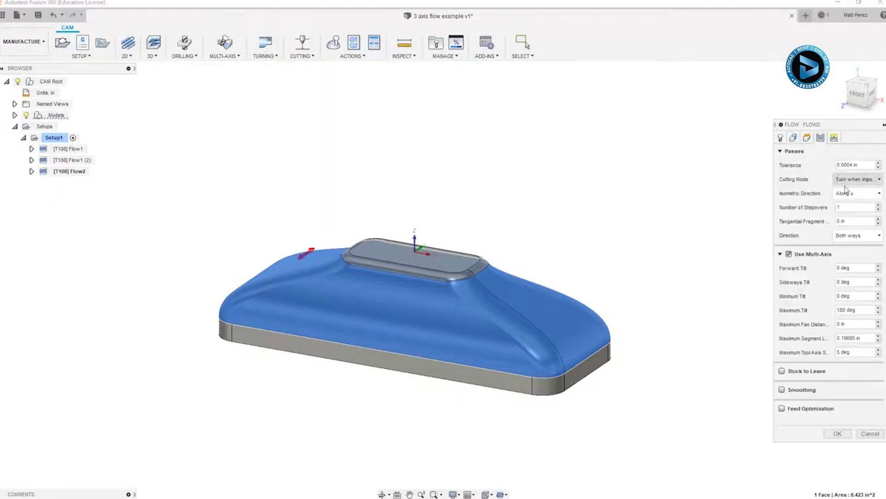
left_click(841, 207)
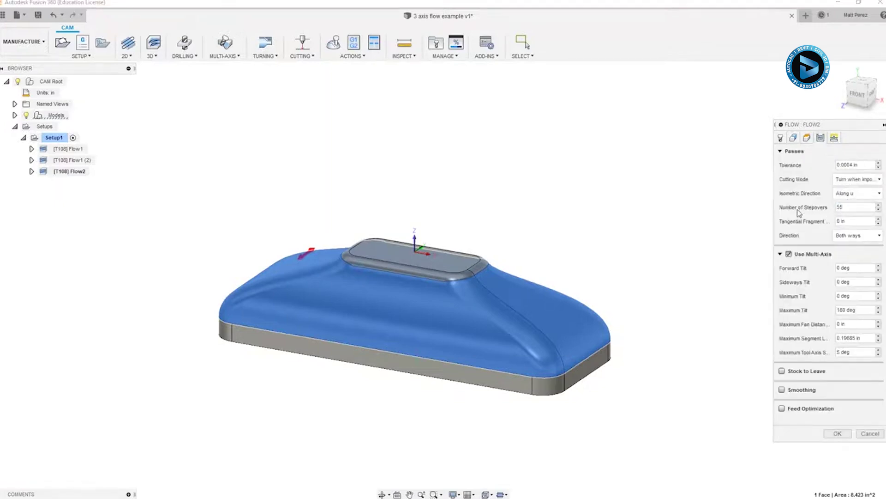
left_click(837, 433)
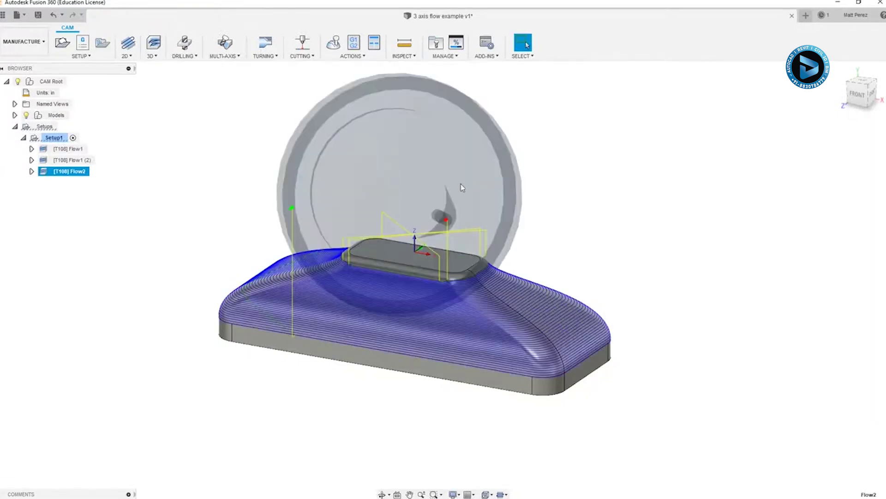
- Simulate the multi-axis Flow2 toolpath and inspect the tool tilt and the surface it cuts on the sloped sides
mouse_move(402, 312)
middle_mouse_down("shift")
mouse_move(418, 326)
mouse_move(397, 305)
middle_mouse_up("shift")
key("Escape")
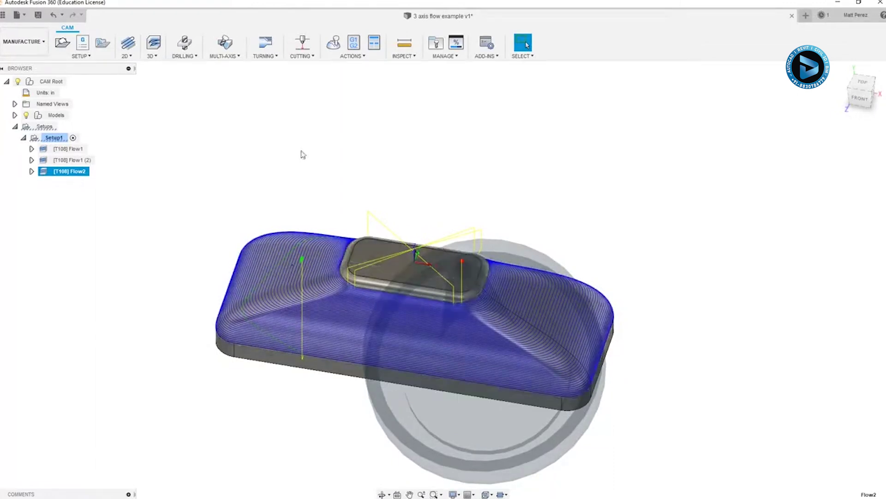
mouse_move(326, 121)
middle_mouse_down("shift")
mouse_move(287, 118)
mouse_move(319, 106)
middle_mouse_up("shift")
left_click(335, 42)
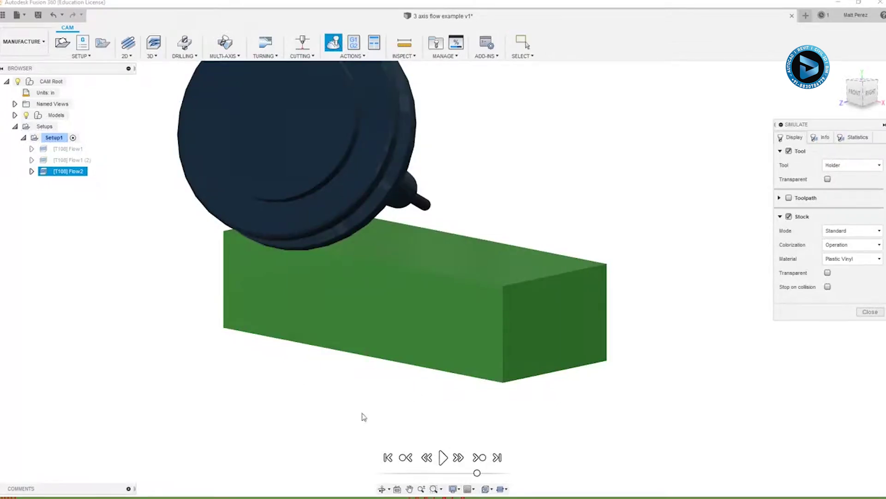
left_click(442, 457)
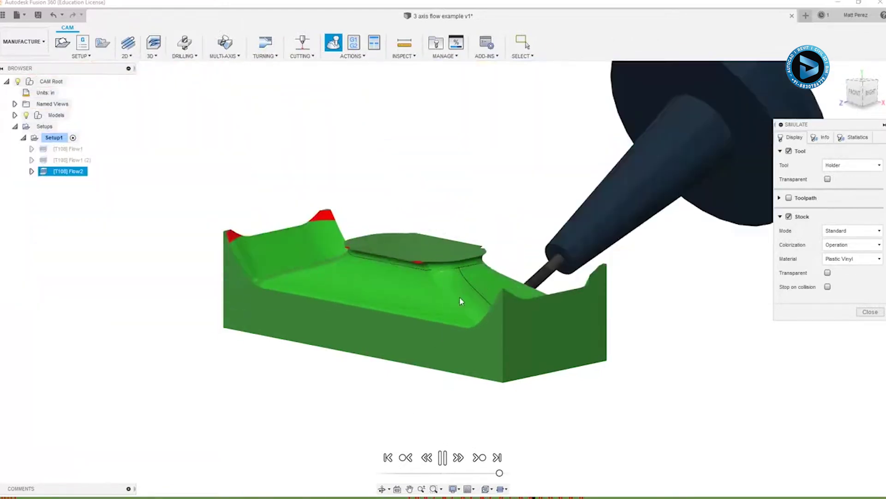
scroll(460, 300, "up", 10)
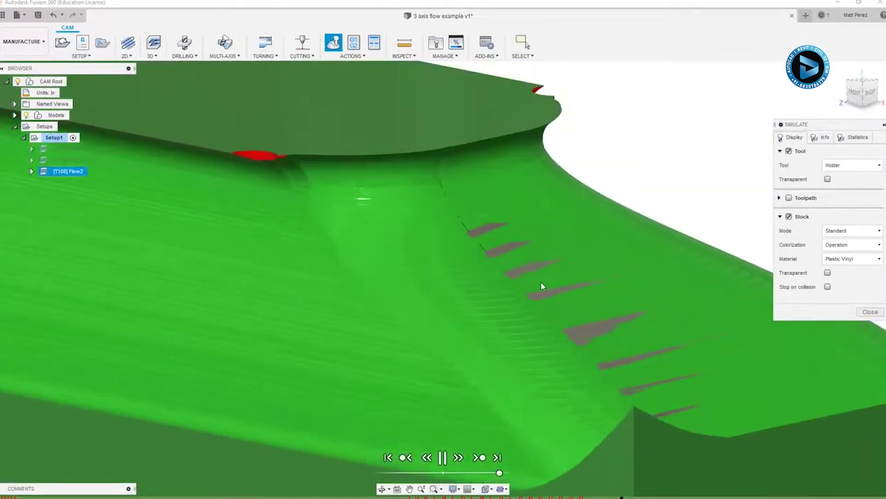
scroll(535, 282, "down", 10)
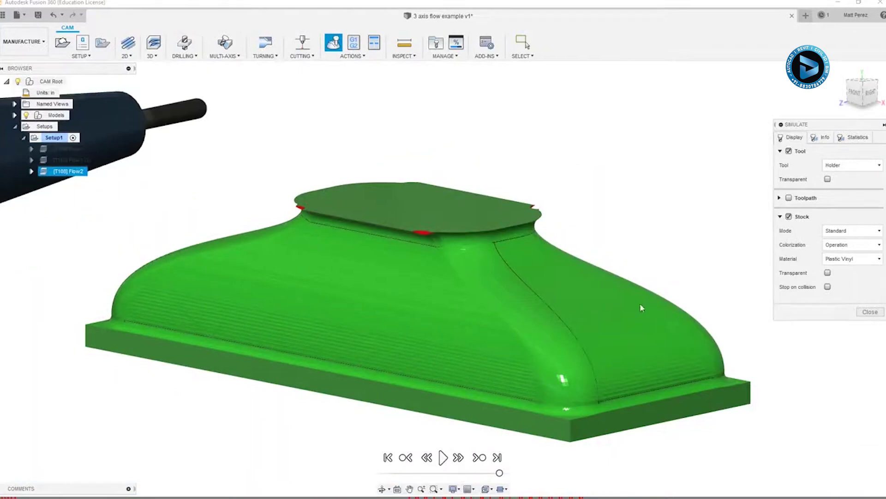
middle_click_drag(416, 303, 517, 312, "shift")
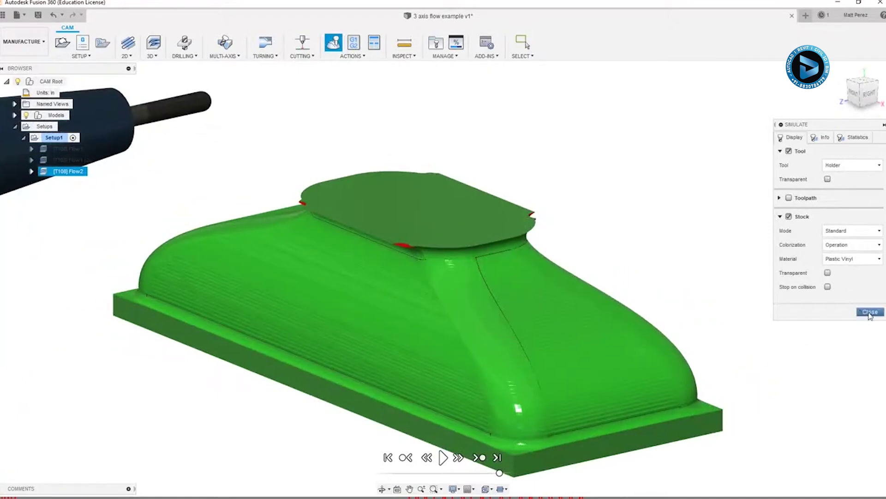
left_click(870, 312)
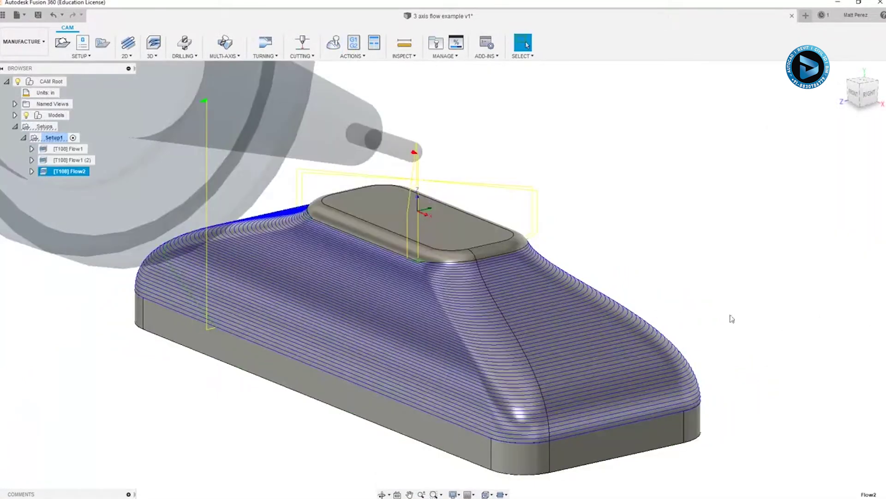
- Change the Flow2 operation's isometric direction to Along v and regenerate its toolpath
right_click(67, 171)
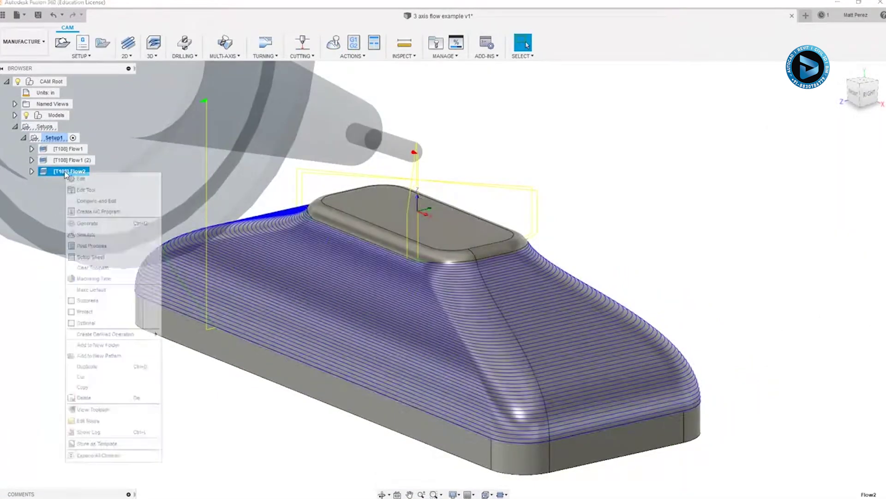
left_click(99, 201)
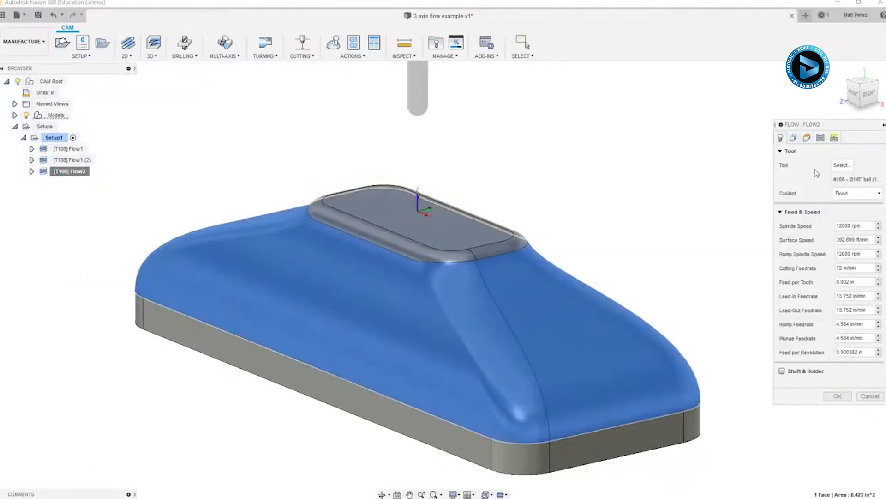
left_click(821, 138)
left_click(851, 194)
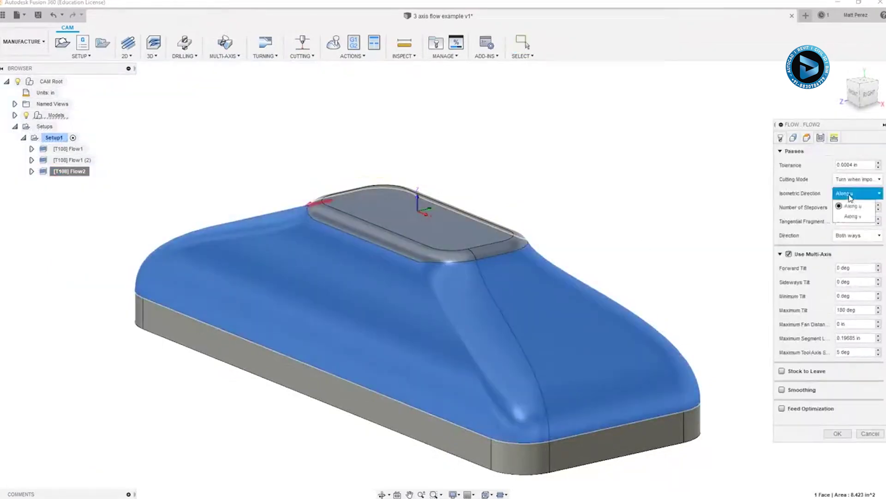
left_click(852, 216)
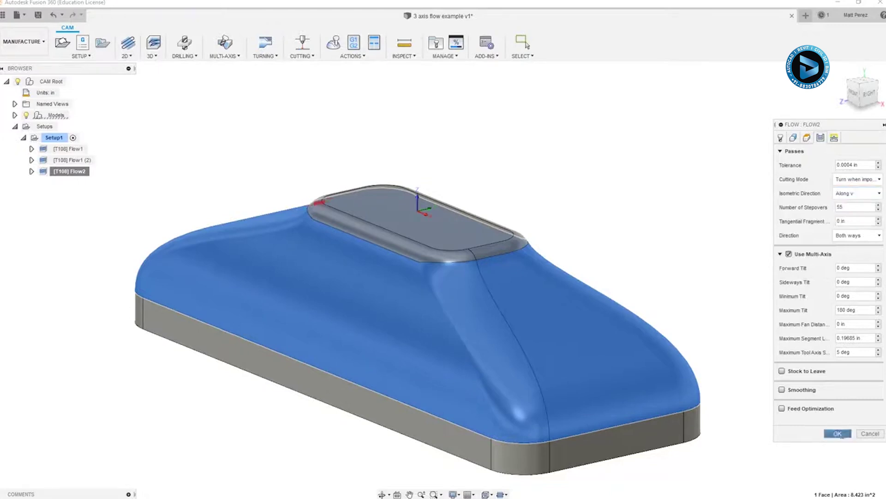
left_click(838, 433)
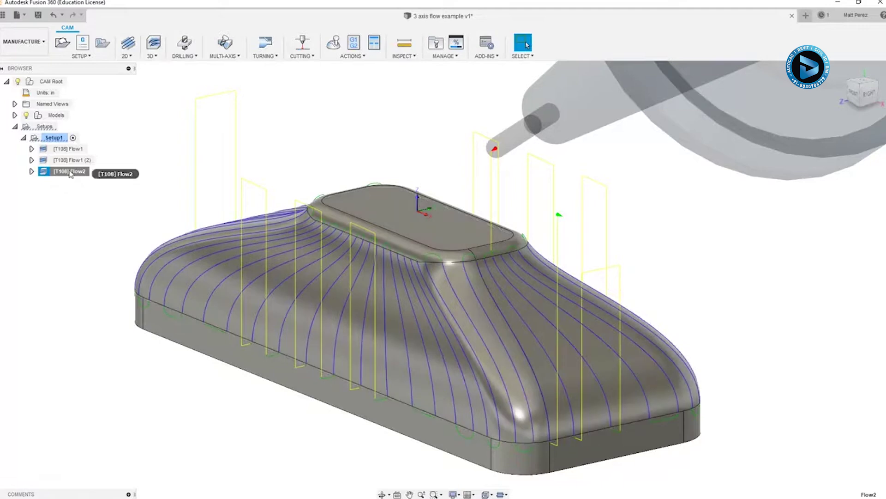
- Simulate Flow2 with the Along v direction through to its end and inspect the cuts left on the sloped sides
left_click(333, 43)
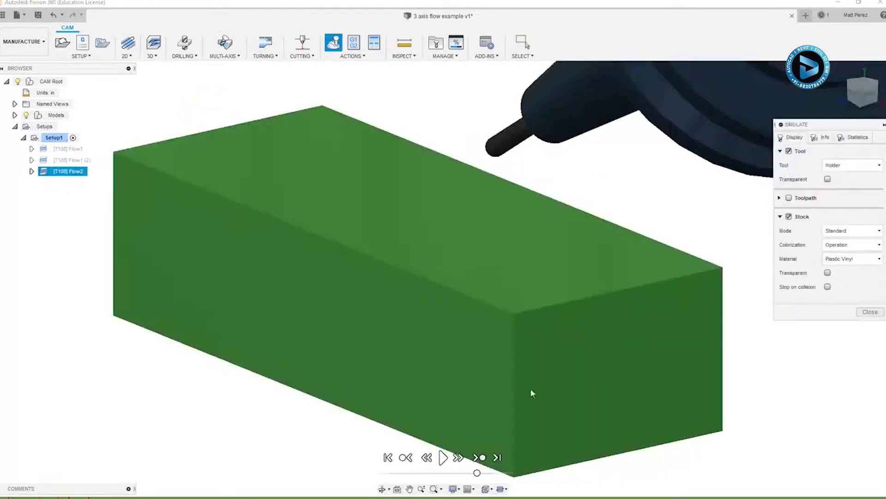
left_click(497, 458)
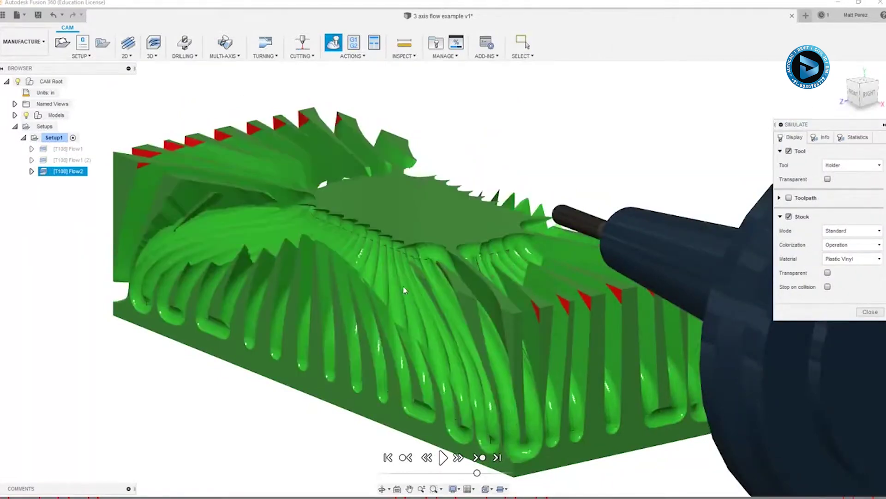
mouse_move(380, 283)
middle_mouse_down("shift")
mouse_move(390, 312)
mouse_move(386, 292)
middle_mouse_up("shift")
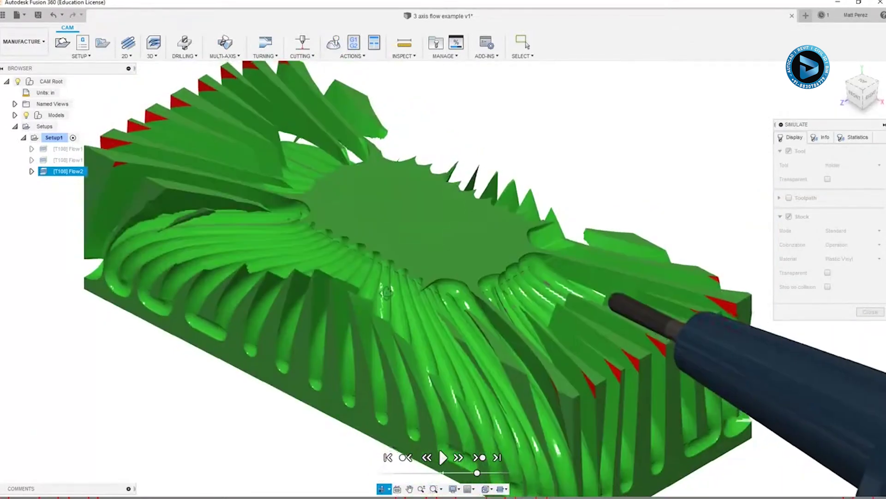
left_click(870, 312)
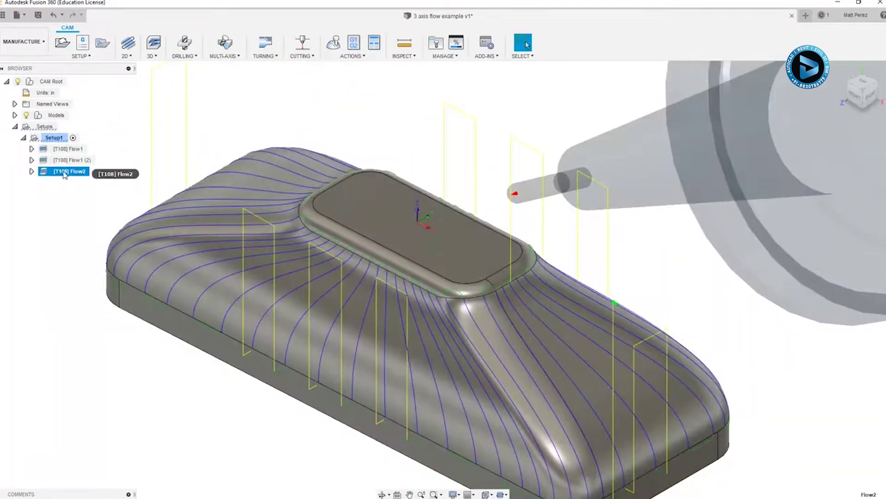
- Set Flow2's isometric direction back to Along u and regenerate its toolpath
right_click(65, 180)
left_click(74, 183)
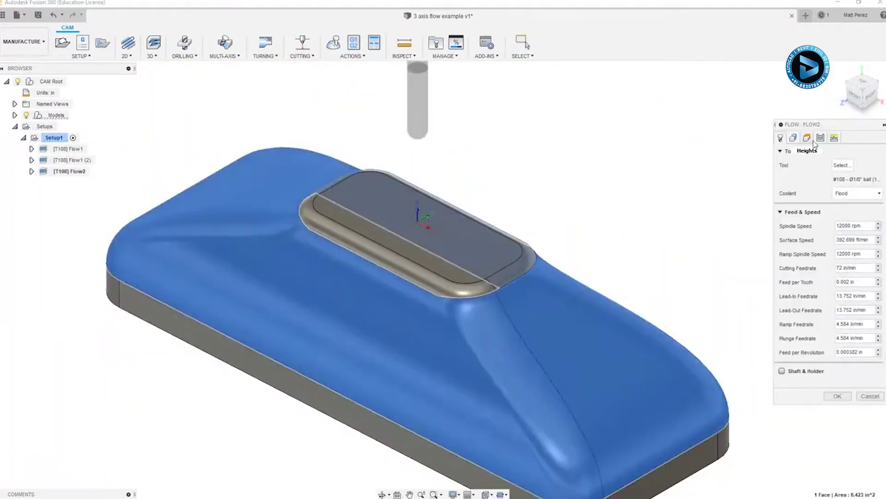
left_click(821, 137)
left_click(856, 193)
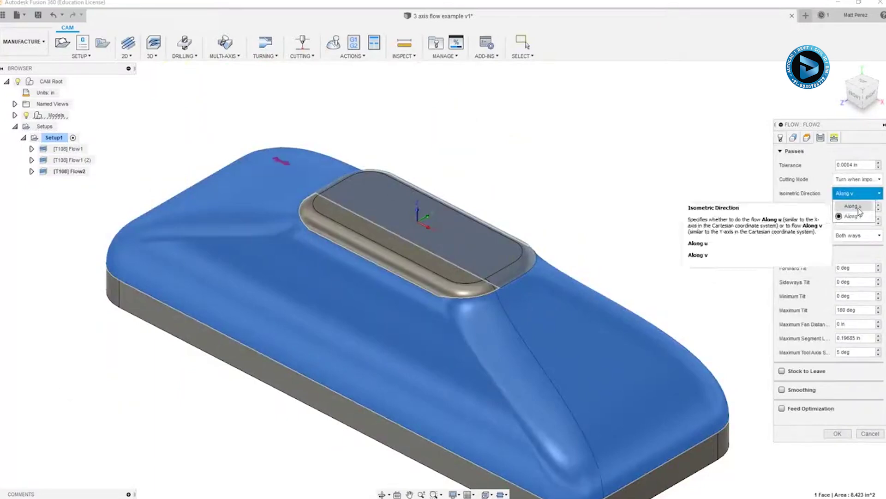
left_click(858, 206)
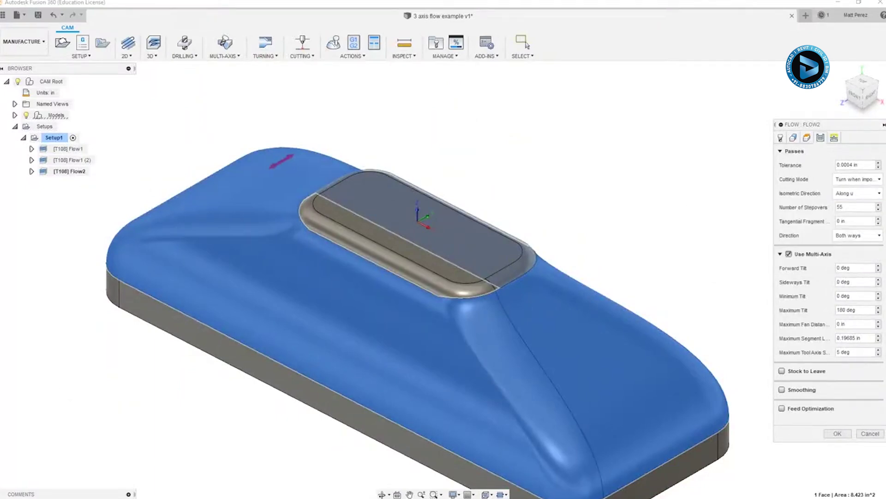
left_click(841, 435)
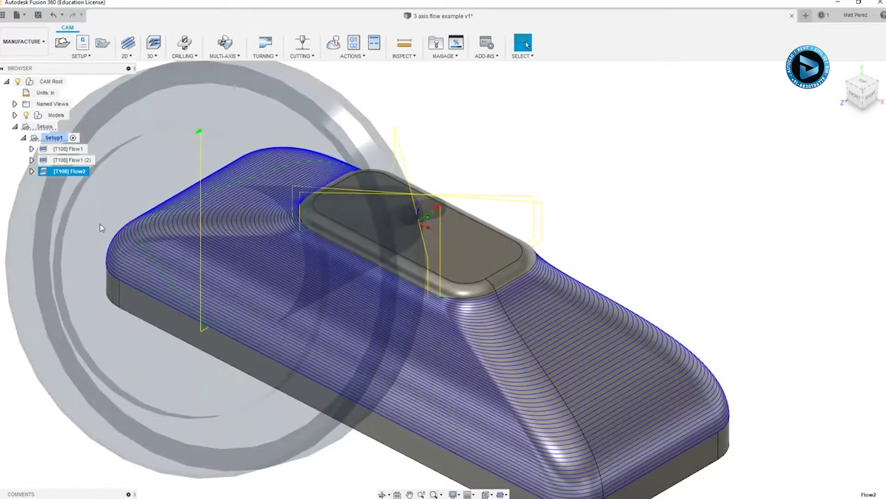
- Open Flow2's tool selection and filter all tool libraries to show only ball milling tools
right_click(83, 173)
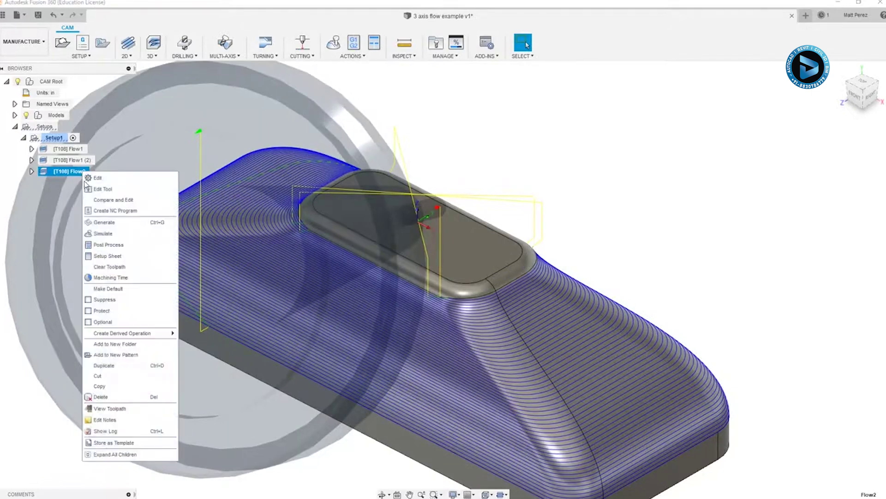
left_click(98, 178)
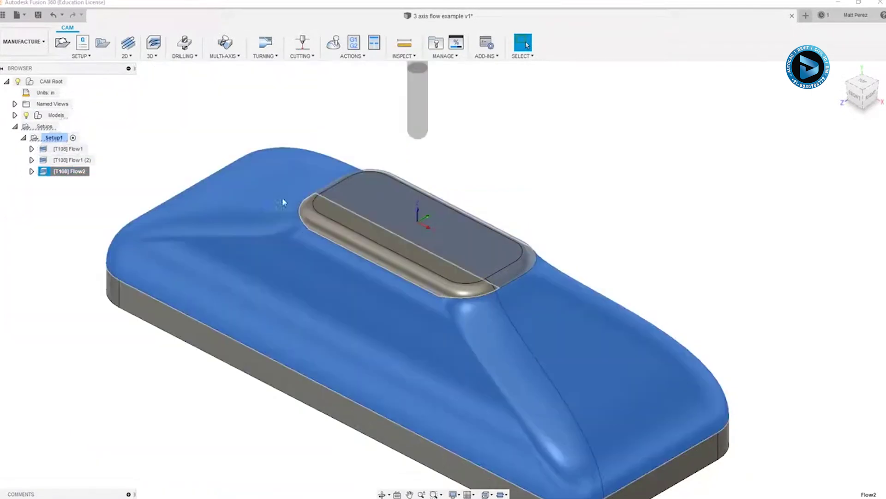
left_click(848, 168)
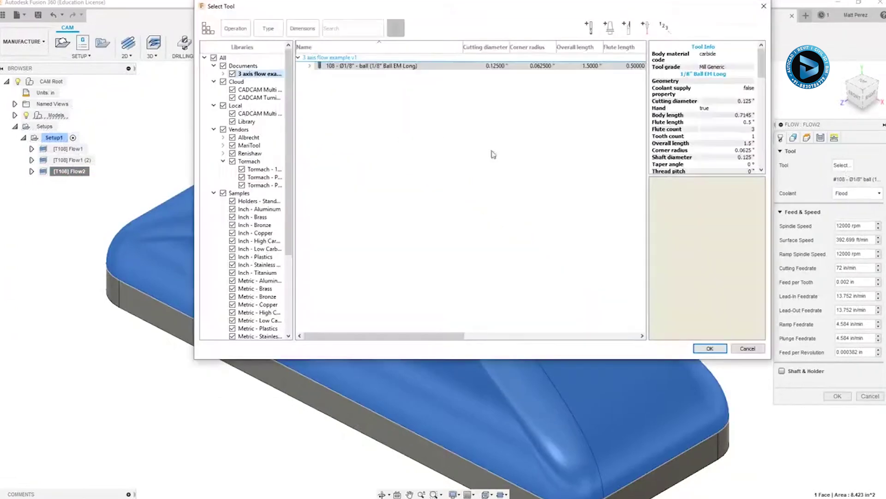
left_click(229, 59)
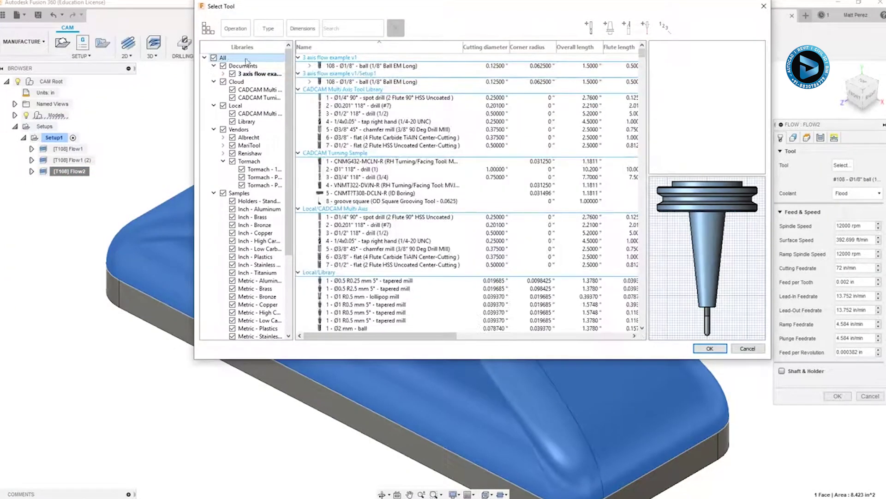
left_click(268, 28)
left_click(279, 78)
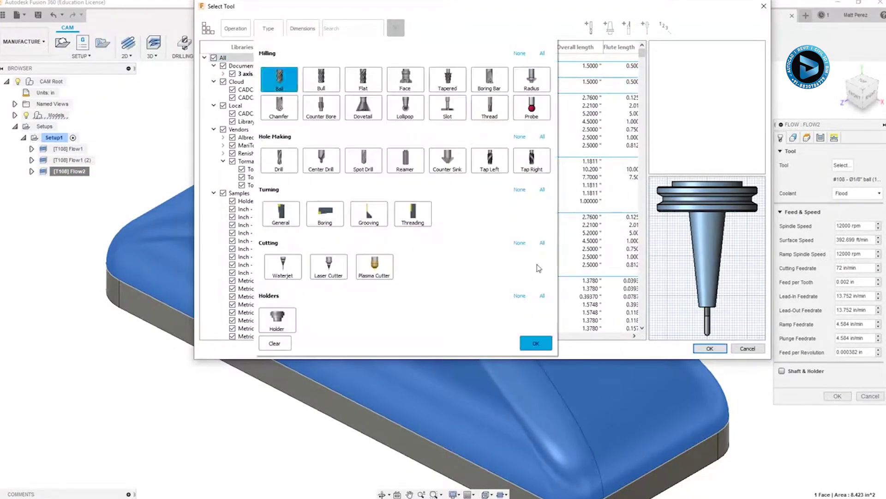
left_click(536, 343)
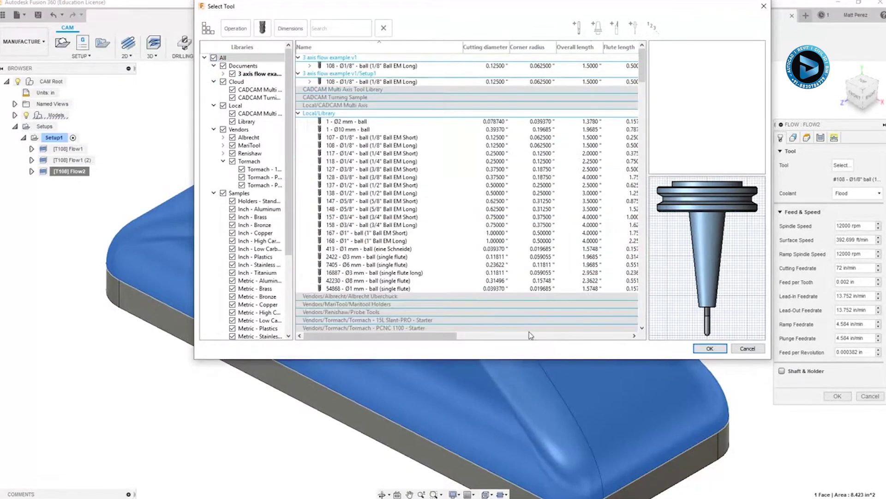
- Assign tool 128, the 3/8" Ball EM Long from the local library, to Flow2 and regenerate the toolpath
left_click(367, 177)
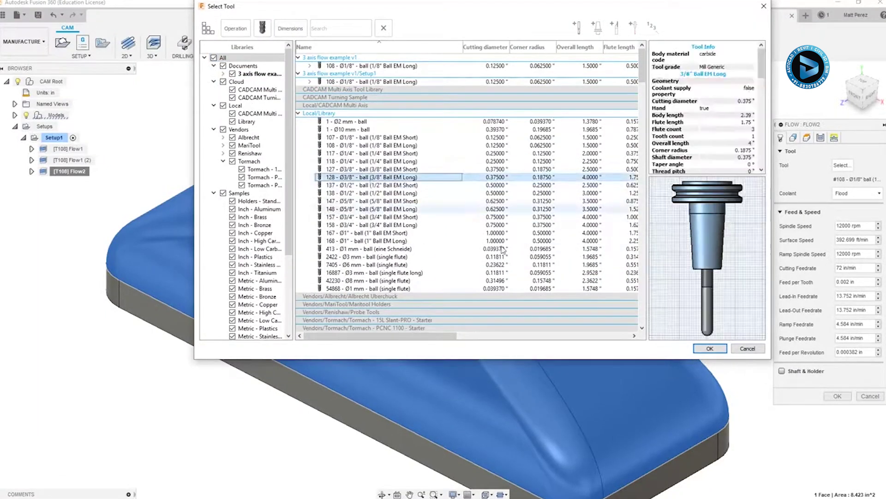
left_click(717, 350)
left_click(837, 396)
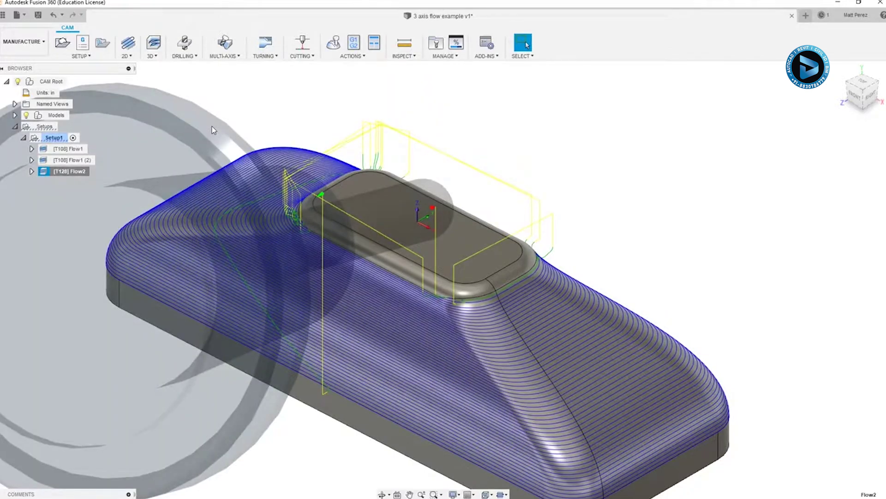
- Simulate Flow2 with the 3/8" ball end mill and inspect the finished stock around the base of the top rim
left_click(335, 45)
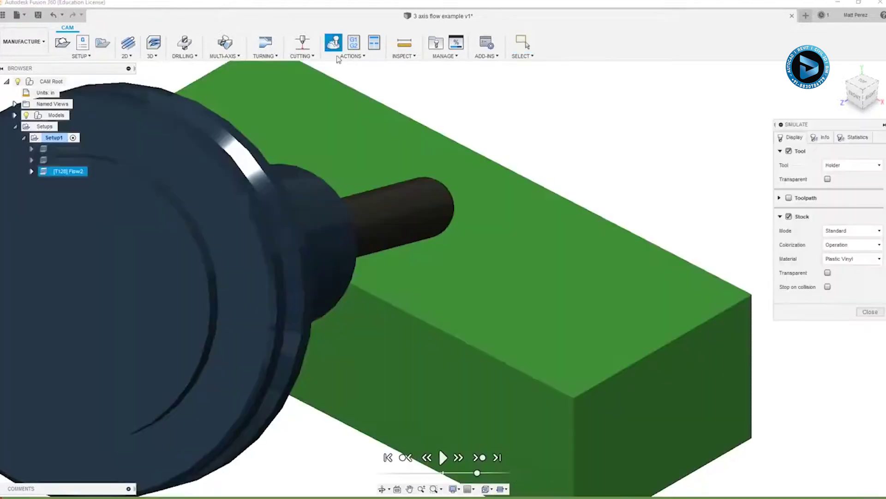
left_click(498, 459)
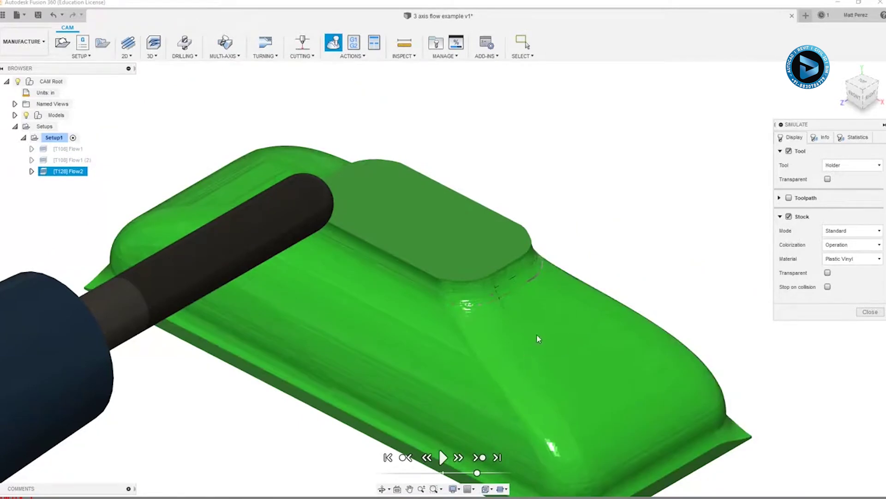
scroll(538, 333, "up", 5)
middle_click_drag(542, 327, 675, 328, "shift")
left_click(871, 312)
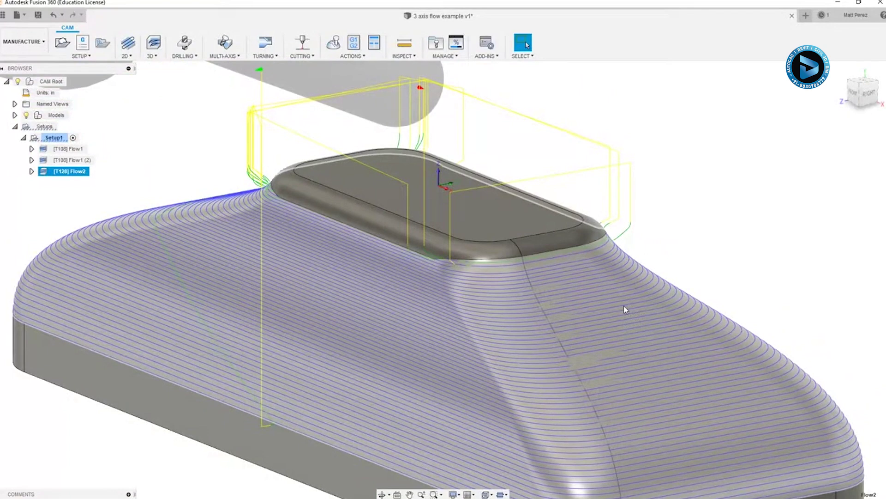
- Return the model to its home view and deselect Flow2 to hide its toolpath
scroll(600, 305, "down", 2)
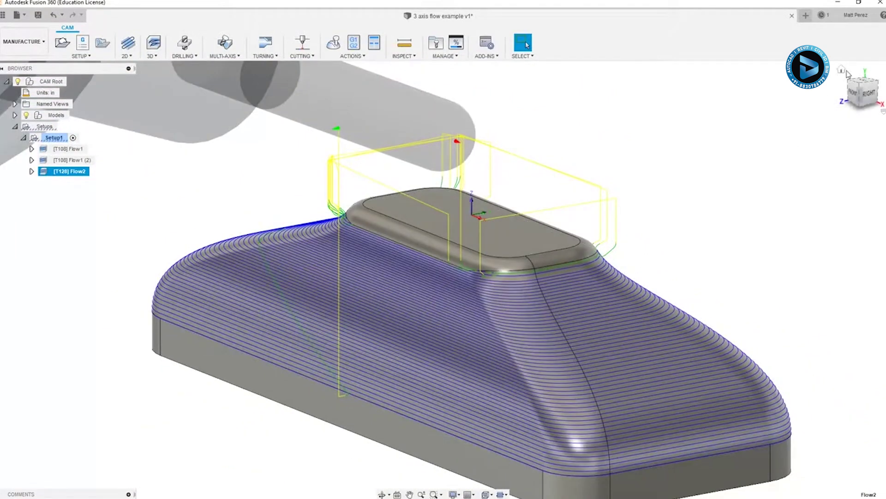
left_click(842, 70)
left_click(724, 212)
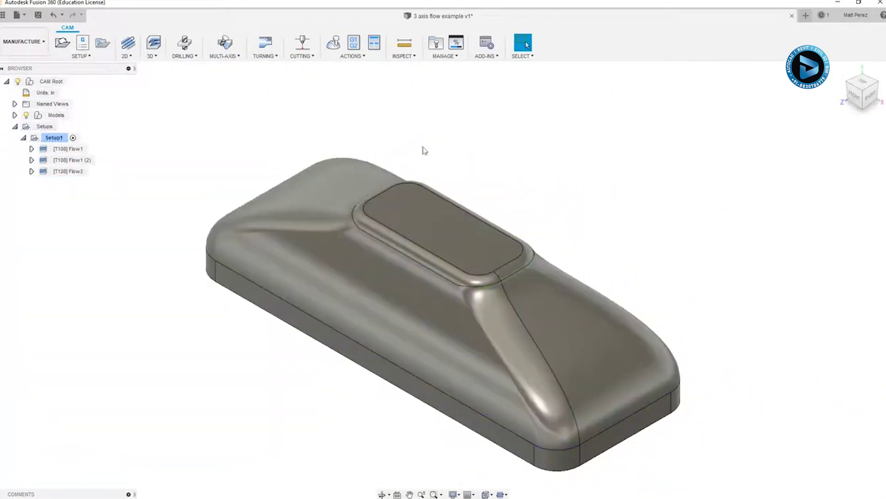
left_click(226, 57)
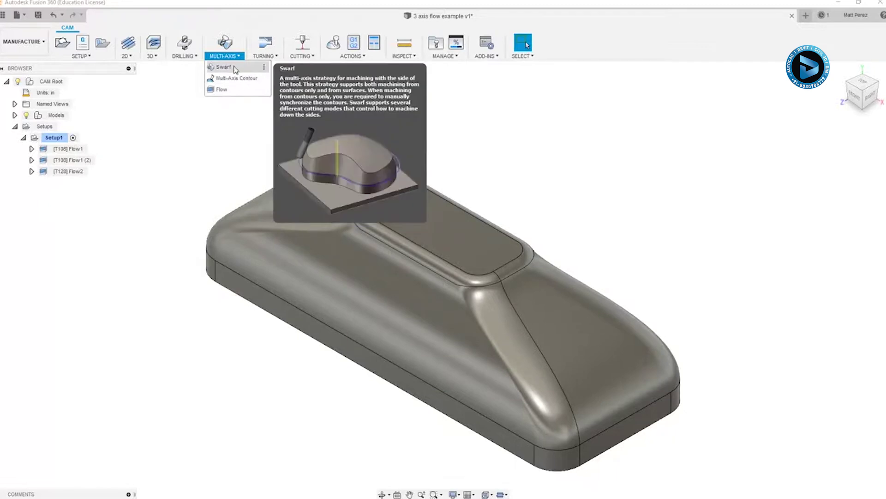
left_click(235, 148)
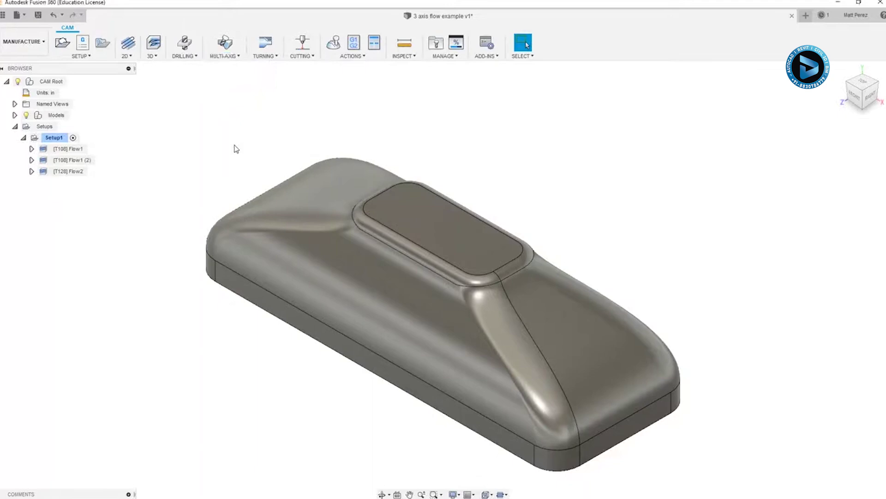
- Save the design as a new version with the description "User Saved"
left_click(39, 16)
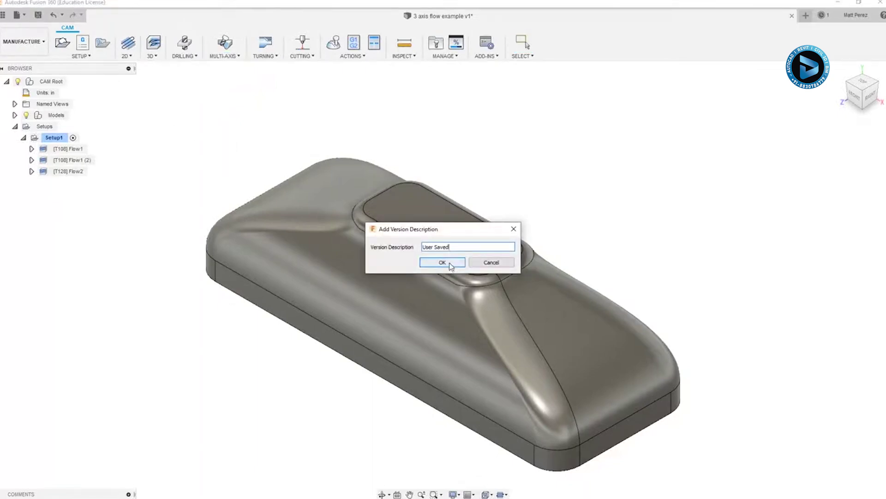